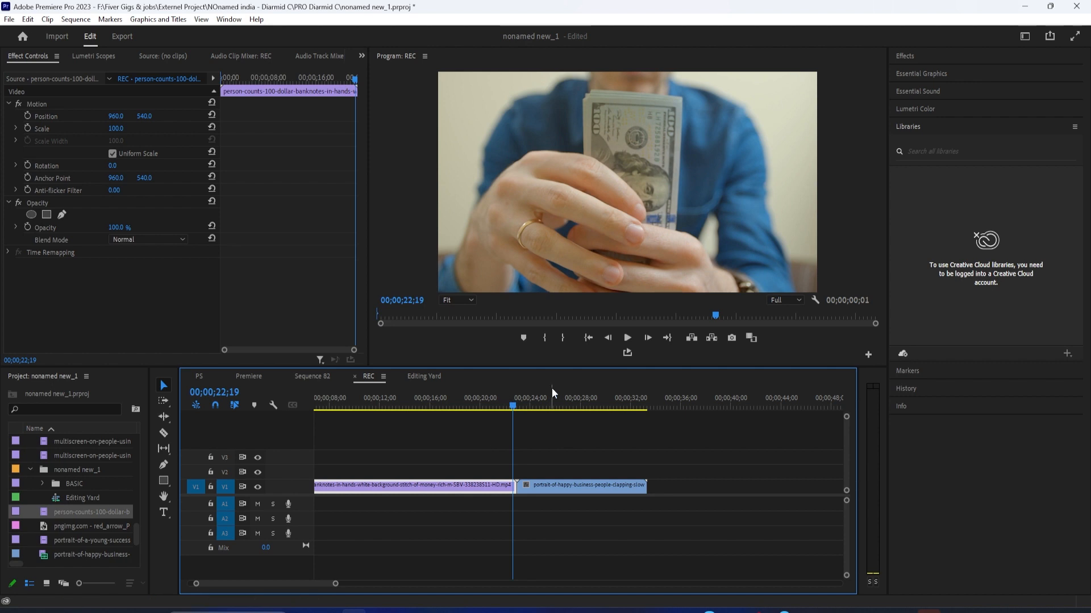
Show the Dissolve group of the video transitions in the effects list
left_click(920, 56)
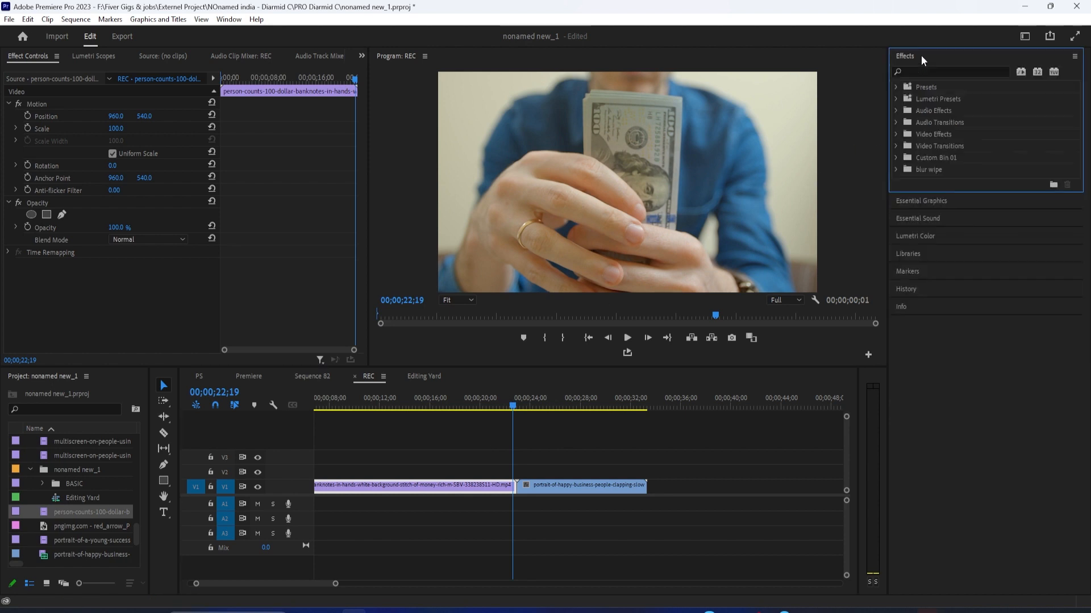
left_click(896, 146)
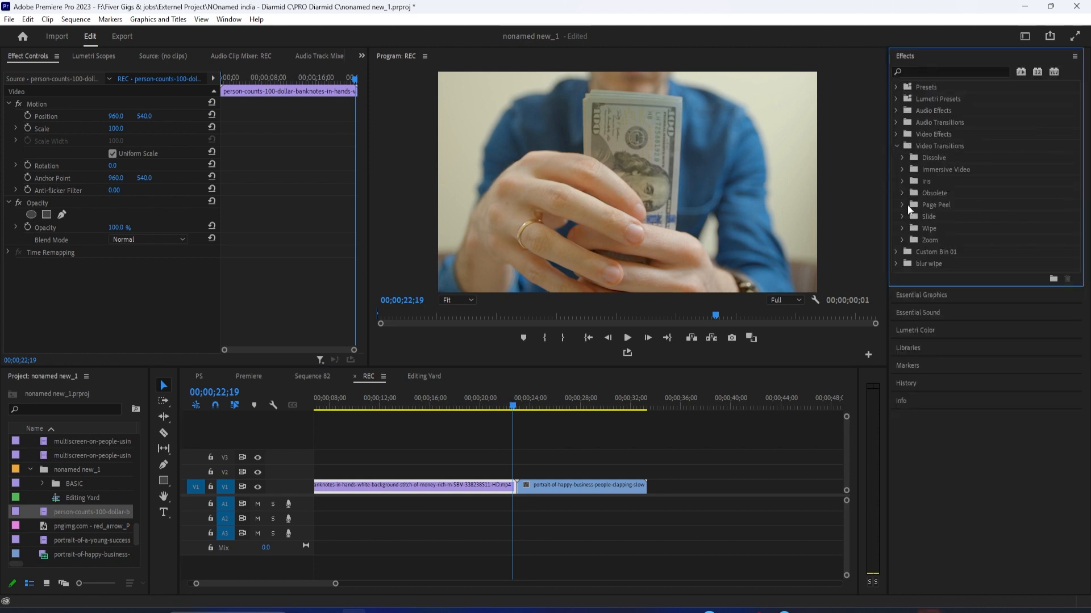
left_click(902, 158)
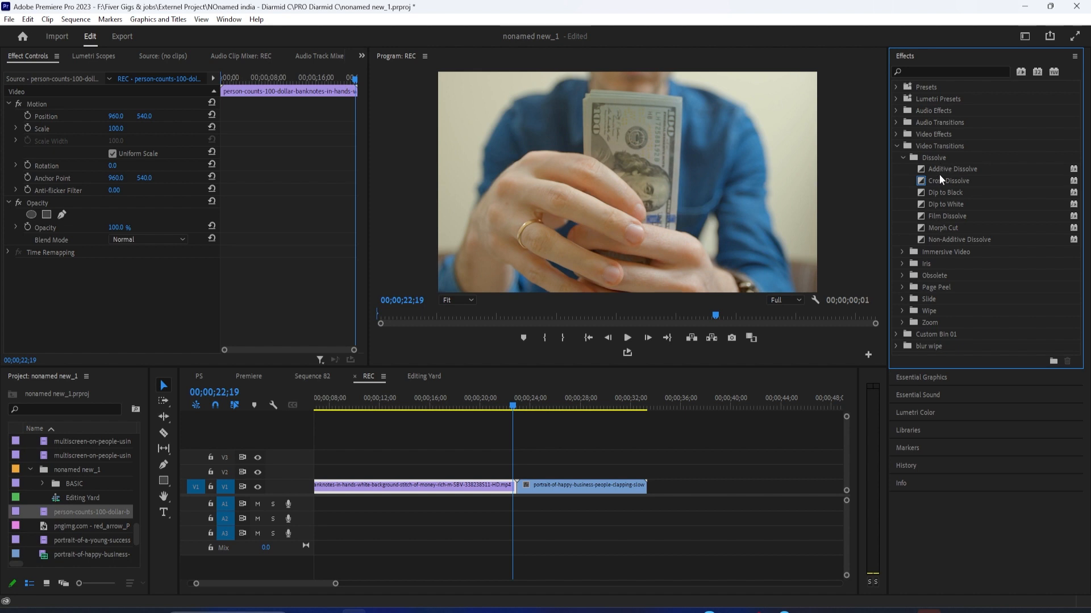
Apply the default transition to the cut between the banknotes clip and the clapping-people clip, accepting repeated frames
right_click(516, 487)
left_click(578, 568)
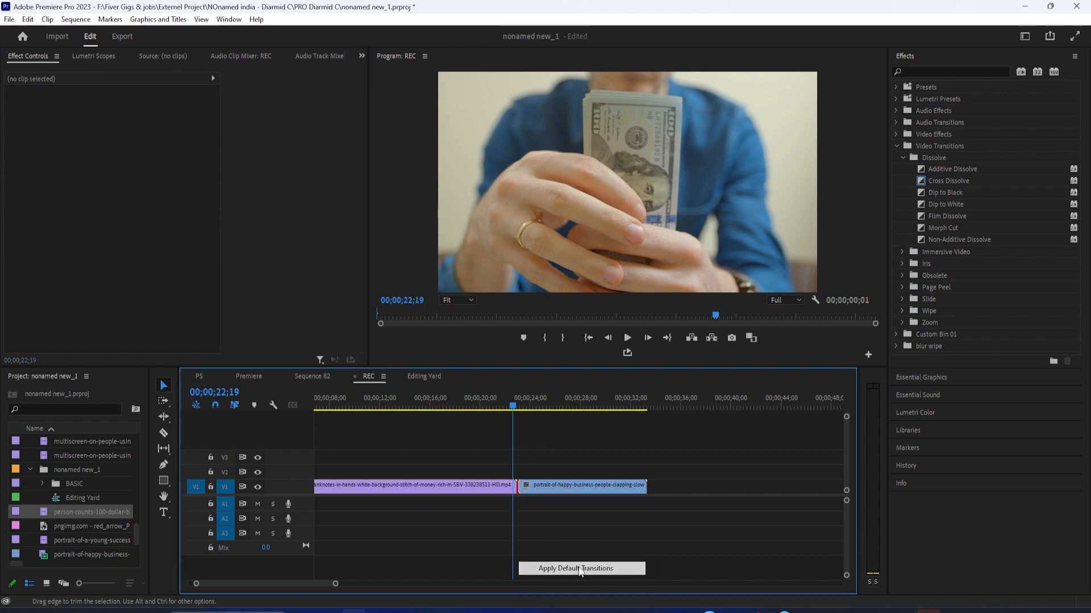
left_click(620, 330)
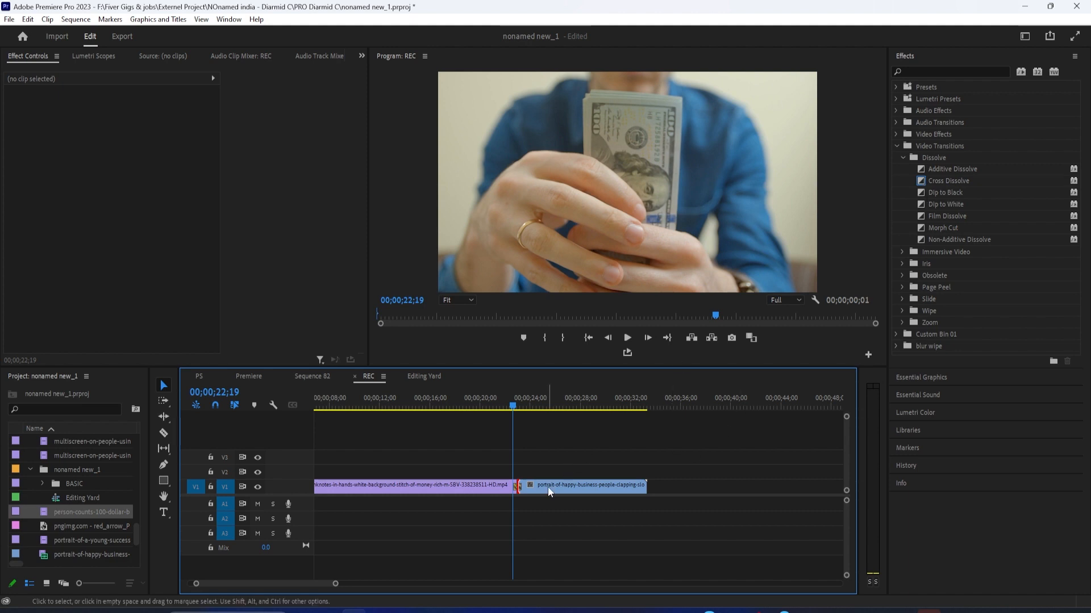
scroll(537, 489, "up", 5)
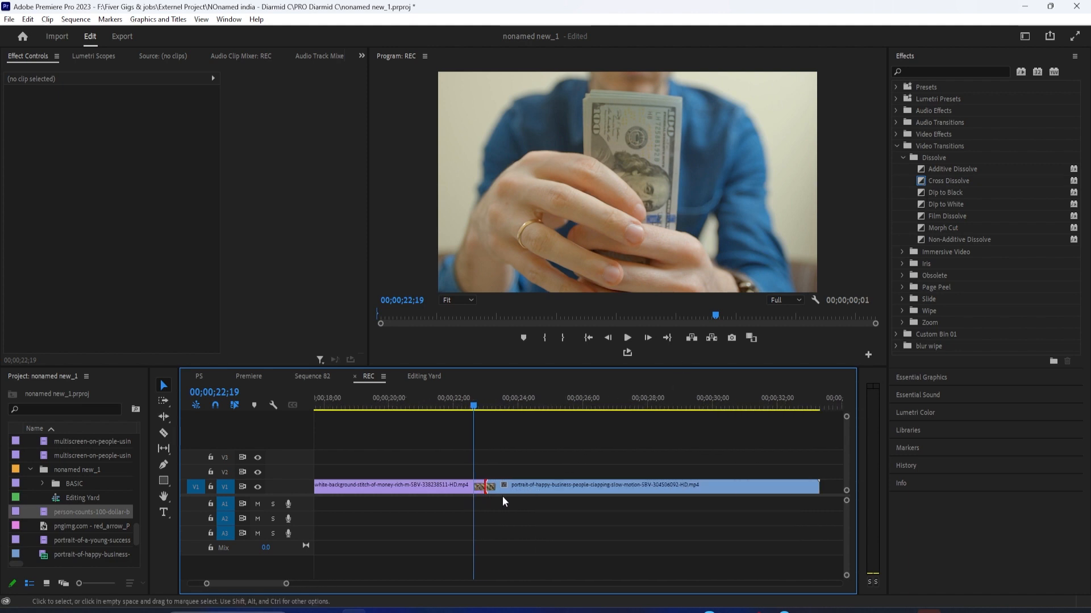
Try to replace the transition at the cut between the two clips with Additive Dissolve
left_click(953, 161)
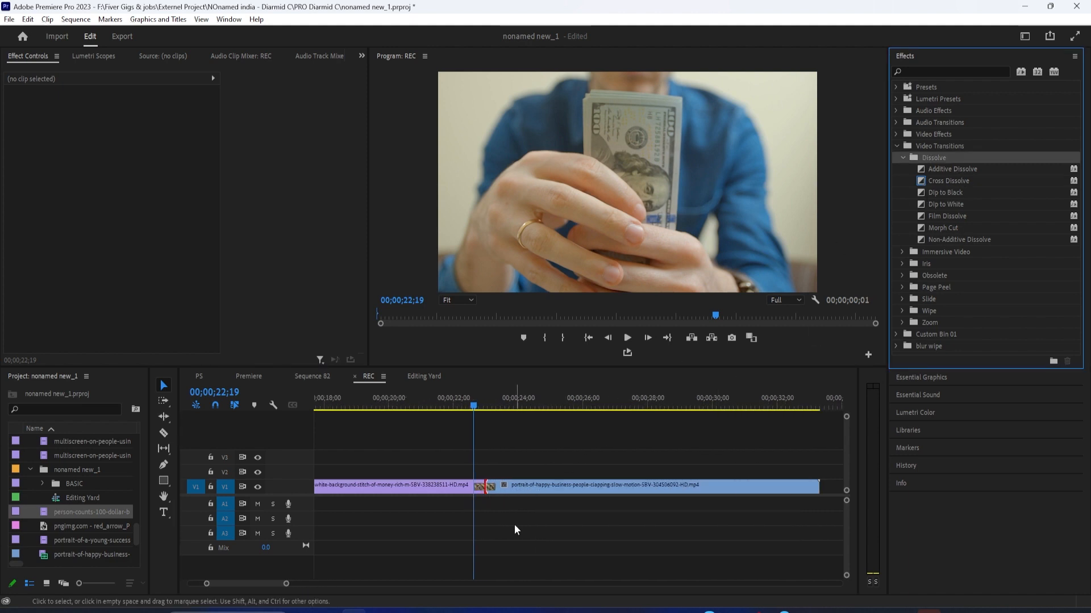
left_click(515, 529)
left_click(943, 173)
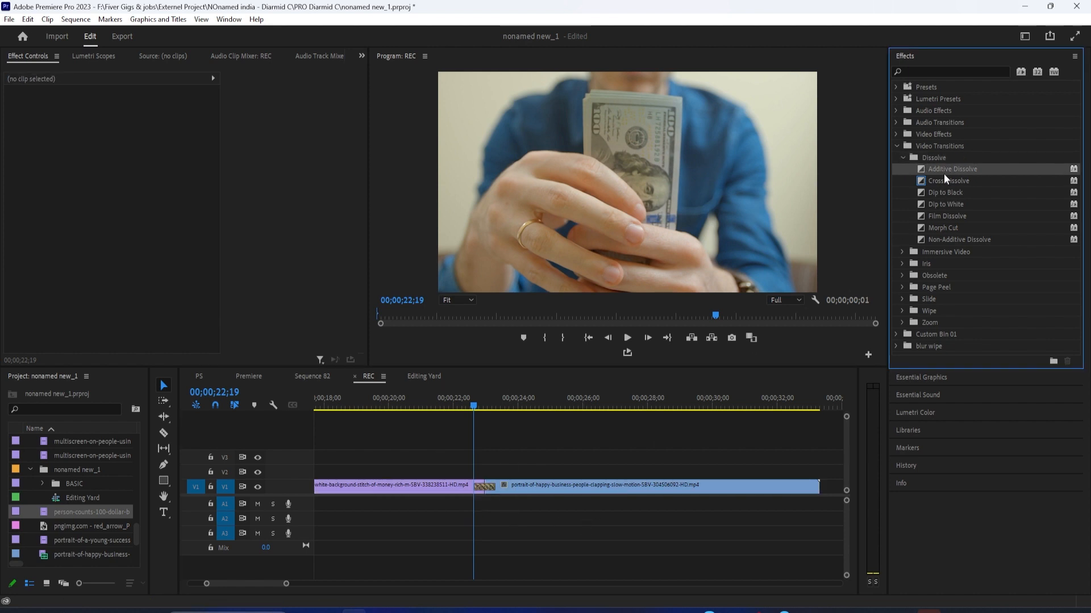
left_click_drag(944, 173, 484, 493)
Apply the default transition to both V1 clips together, covering their outer ends as well
mouse_move(544, 534)
left_mouse_down()
mouse_move(446, 465)
mouse_move(454, 476)
left_mouse_up()
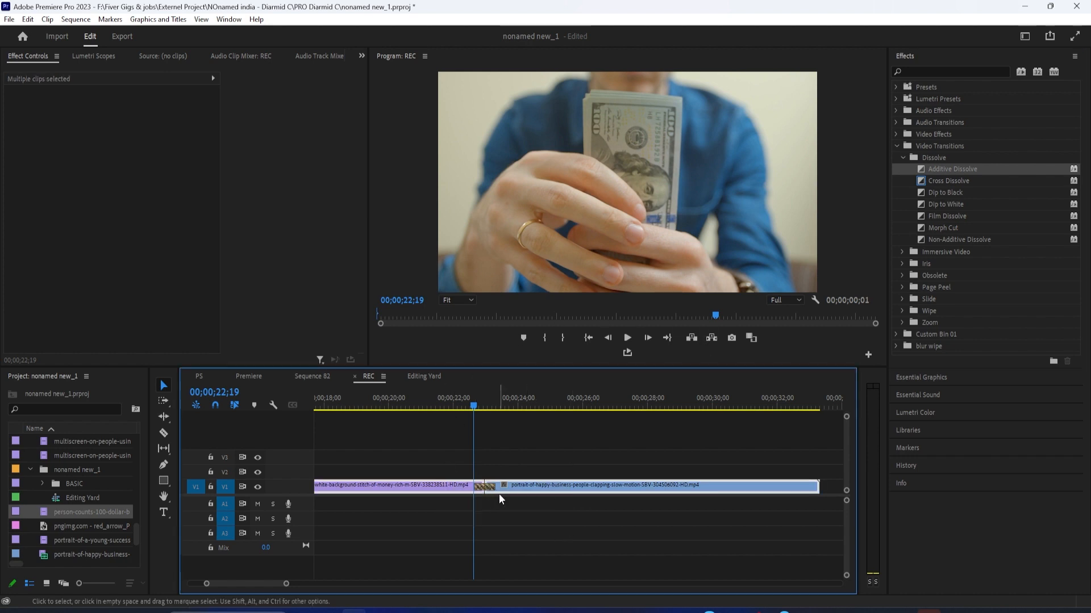
key("ctrl+d")
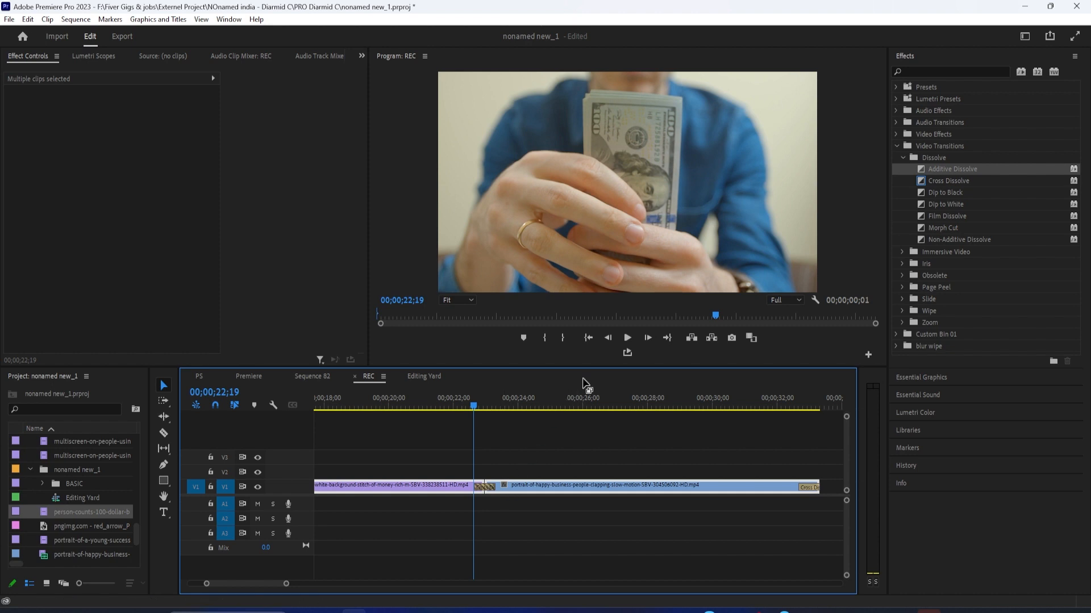
Set Additive Dissolve as the default transition
left_click(960, 173)
right_click(954, 170)
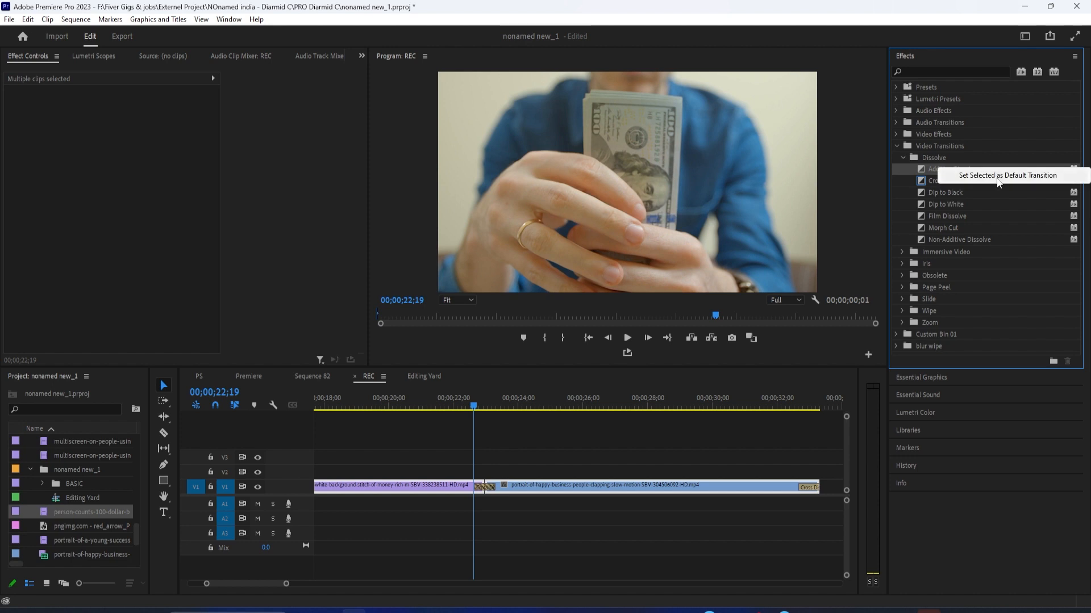
left_click(999, 176)
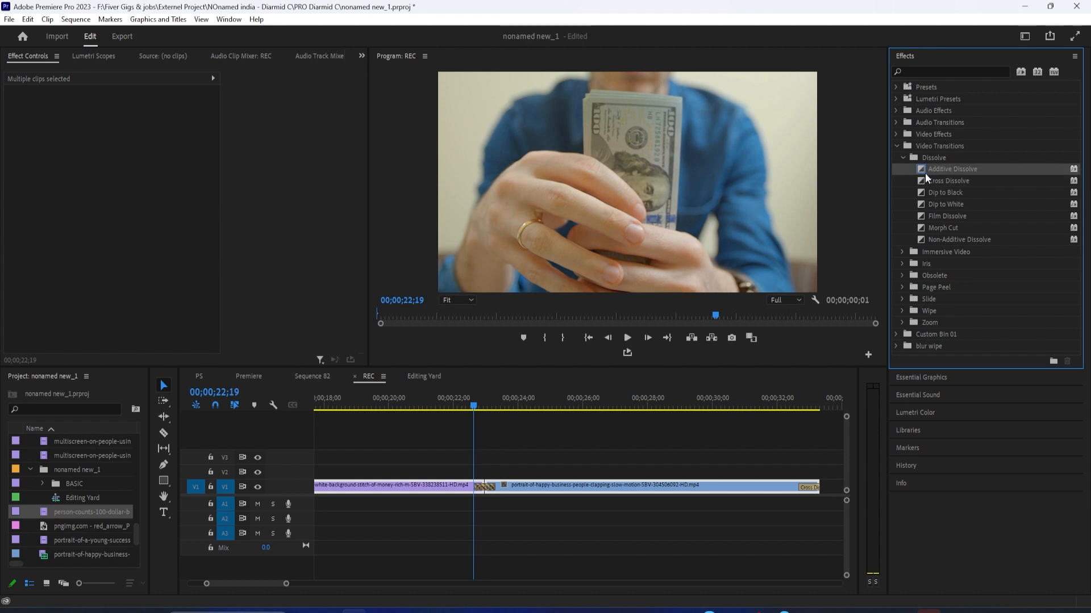
Check which transitions sit at the end of the clapping-people clip and at the cut between the two clips
left_click(746, 525)
left_click(810, 492)
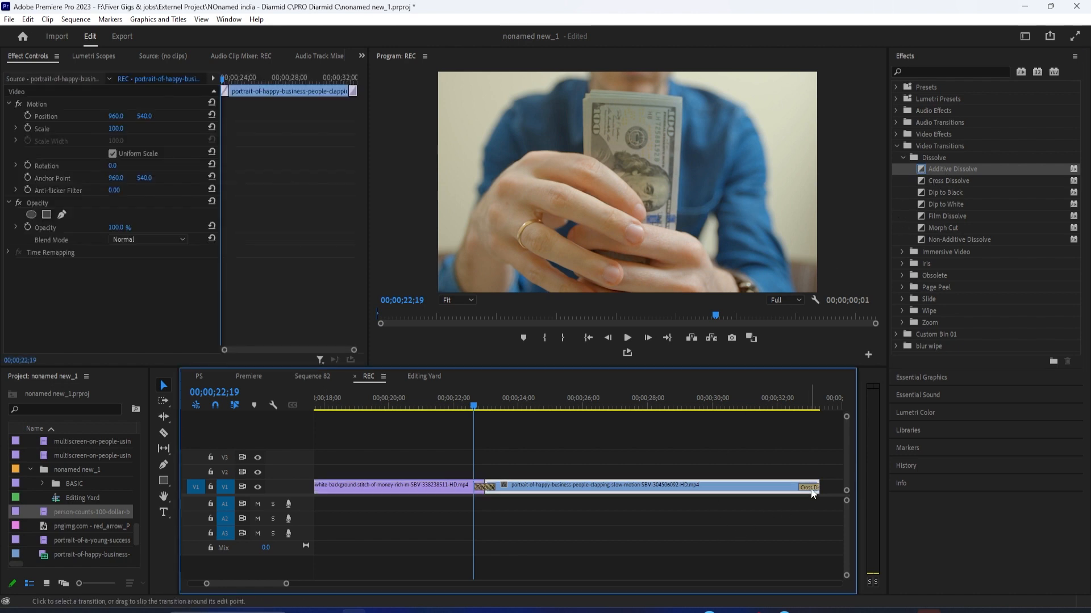
left_click(809, 487)
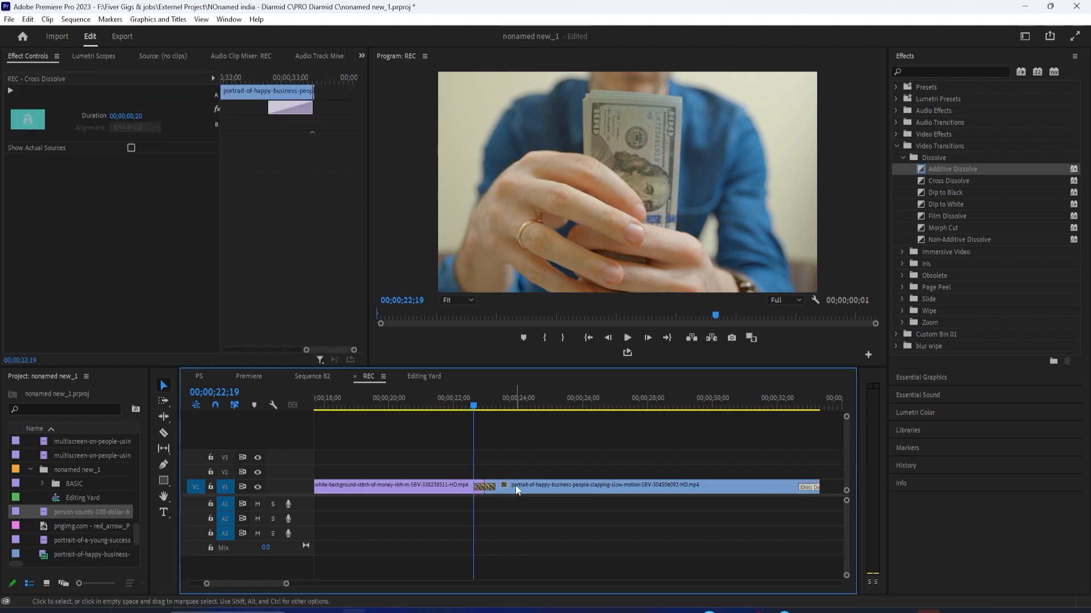
right_click(488, 488)
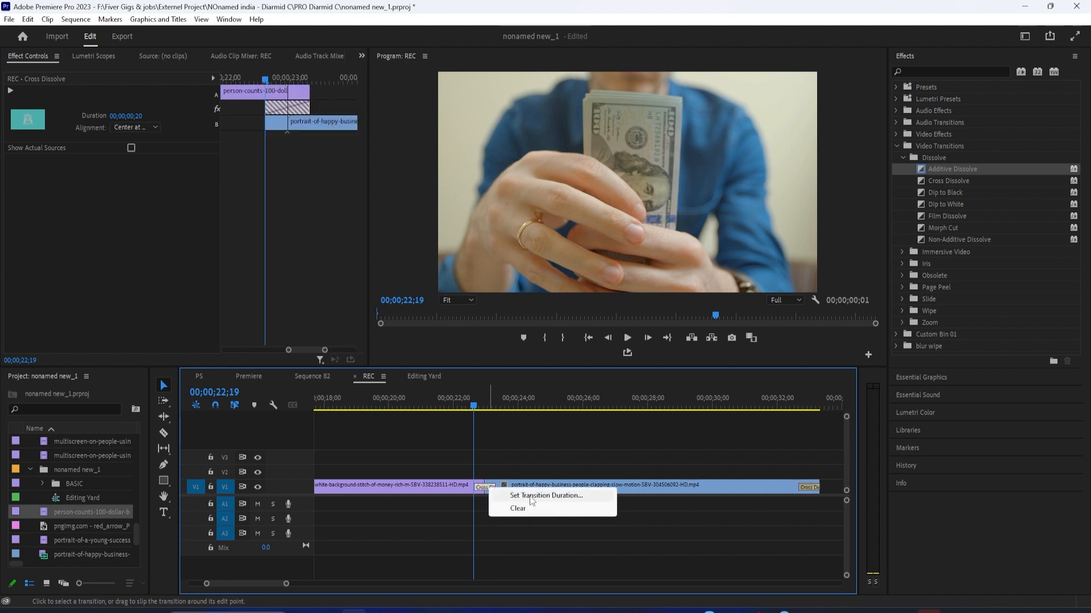
left_click(523, 550)
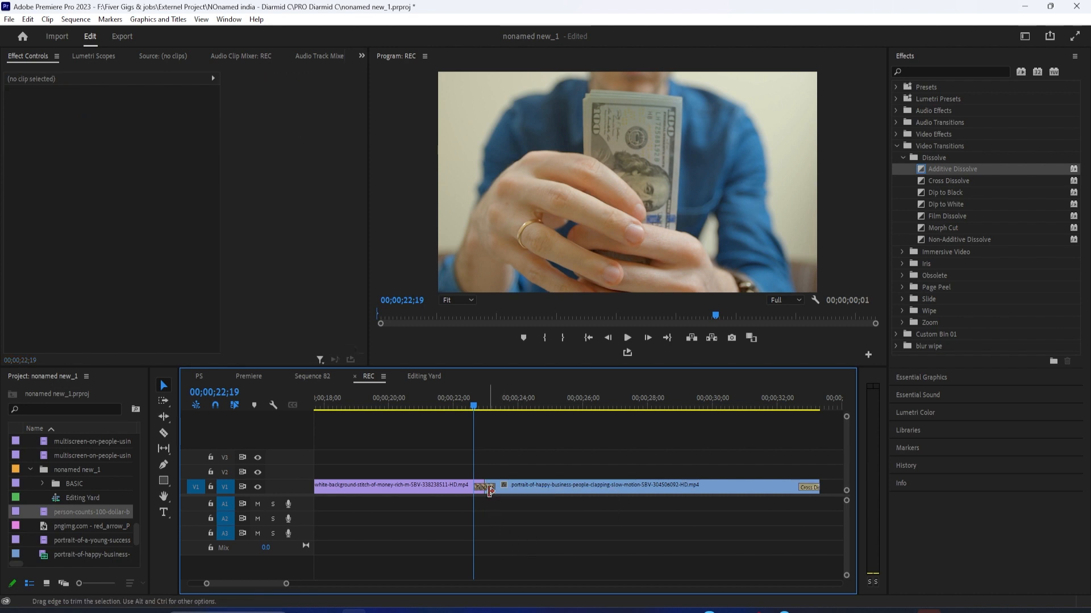
Delete the transition at the cut between the banknotes clip and the clapping-people clip
left_click(488, 490)
key("Delete")
right_click(482, 487)
left_click(496, 466)
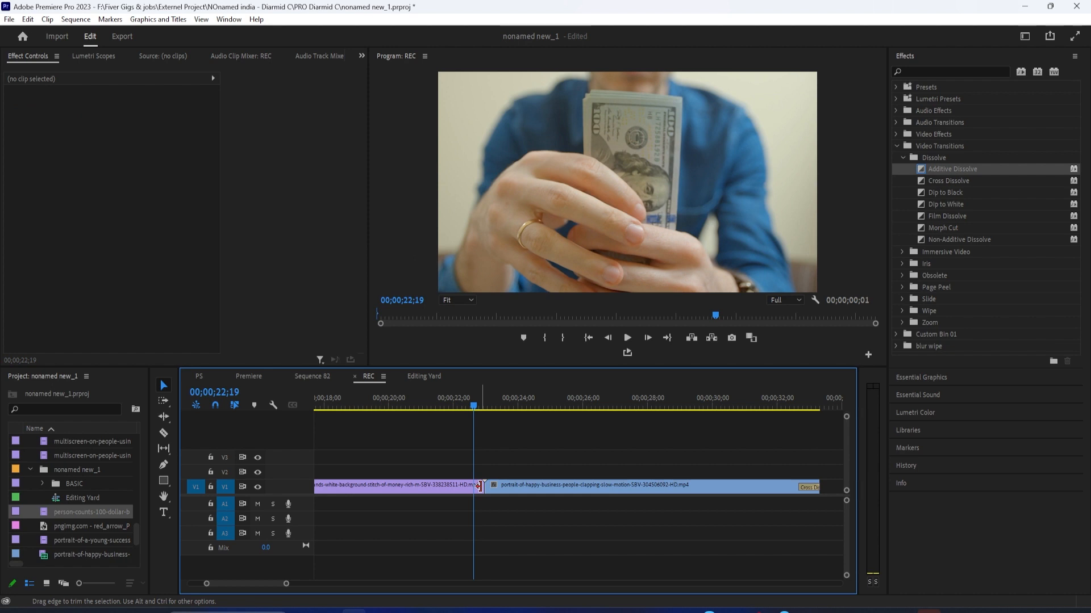
Apply the new default transition, Additive Dissolve, to the cut between the two clips, accepting repeated frames
left_click(476, 486)
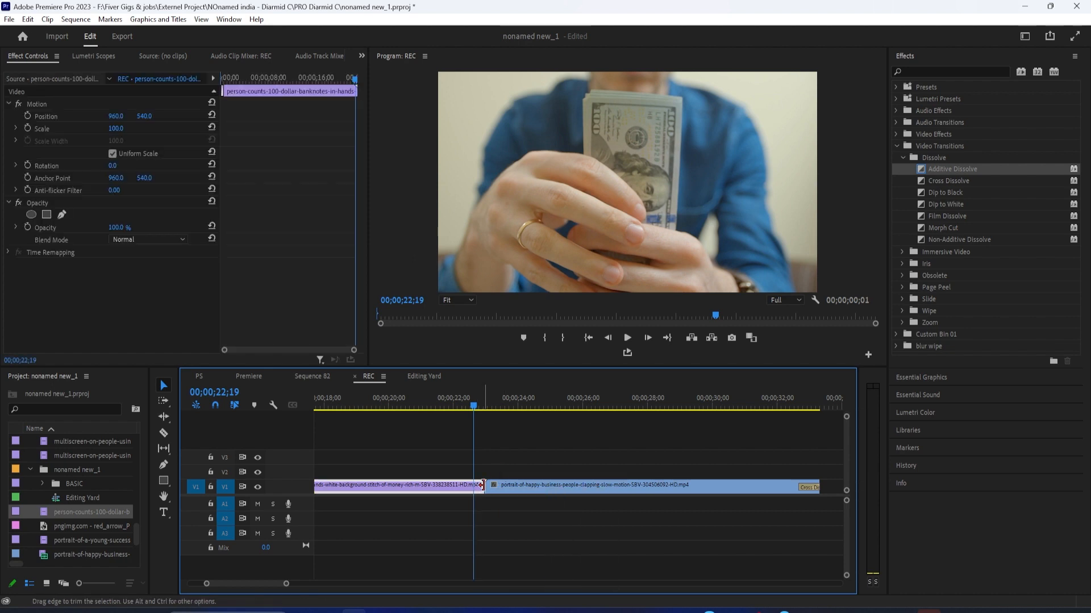
right_click(484, 486)
left_click(543, 563)
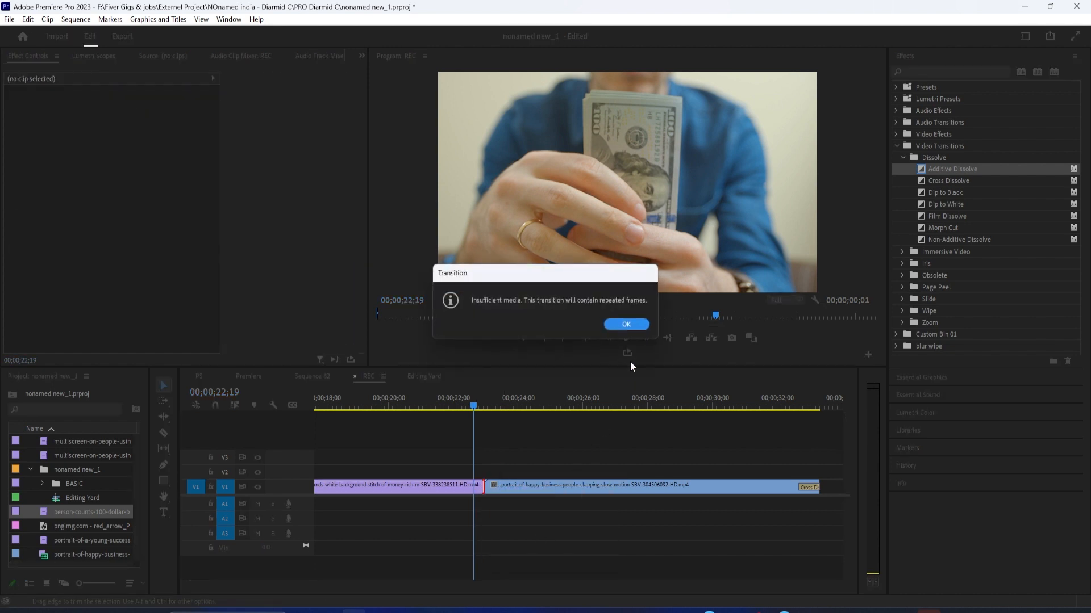
left_click(628, 319)
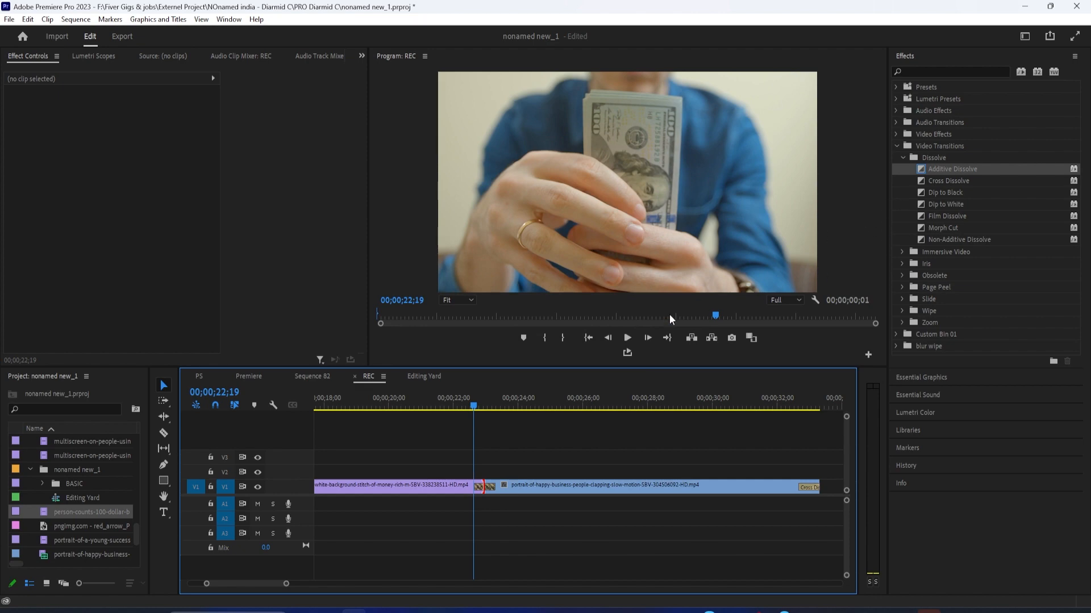
Play through the Additive Dissolve at the cut and examine the blended frames near its midpoint
key("space")
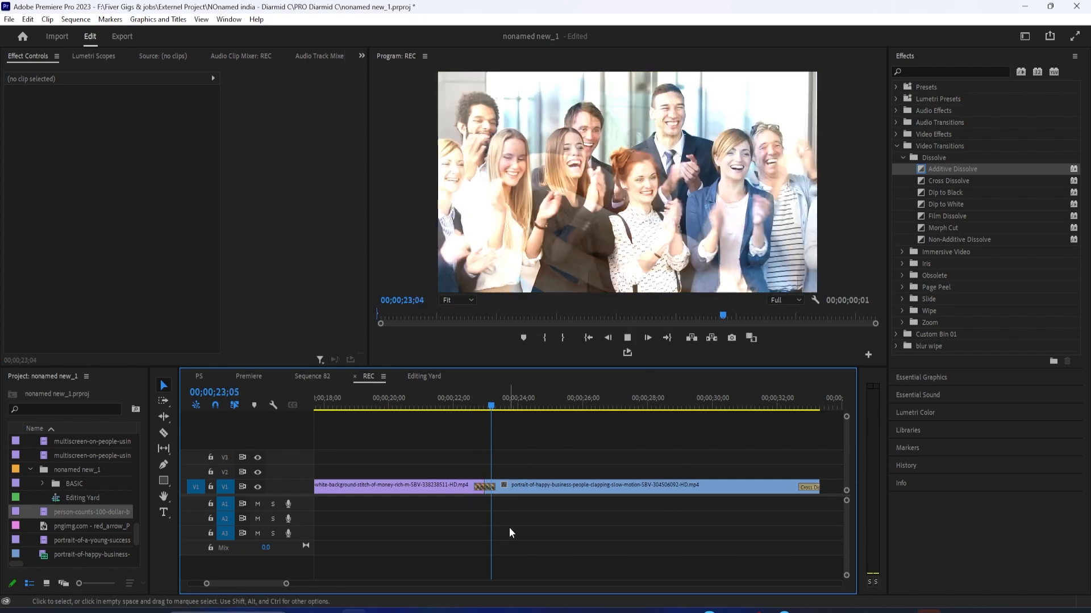
left_click(506, 487)
left_click_drag(512, 398, 492, 416)
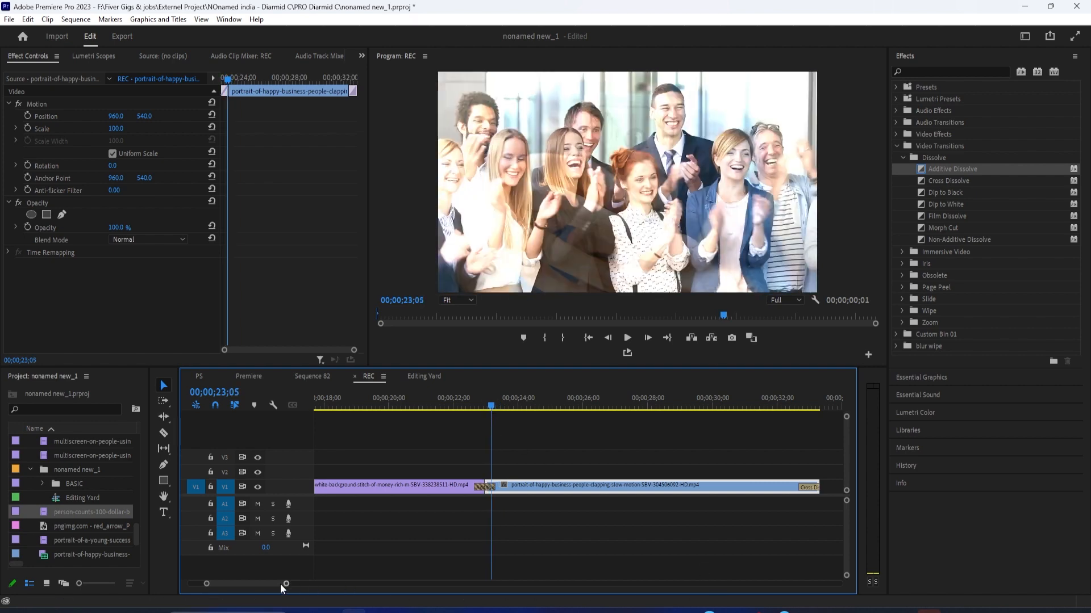
left_click_drag(287, 586, 247, 587)
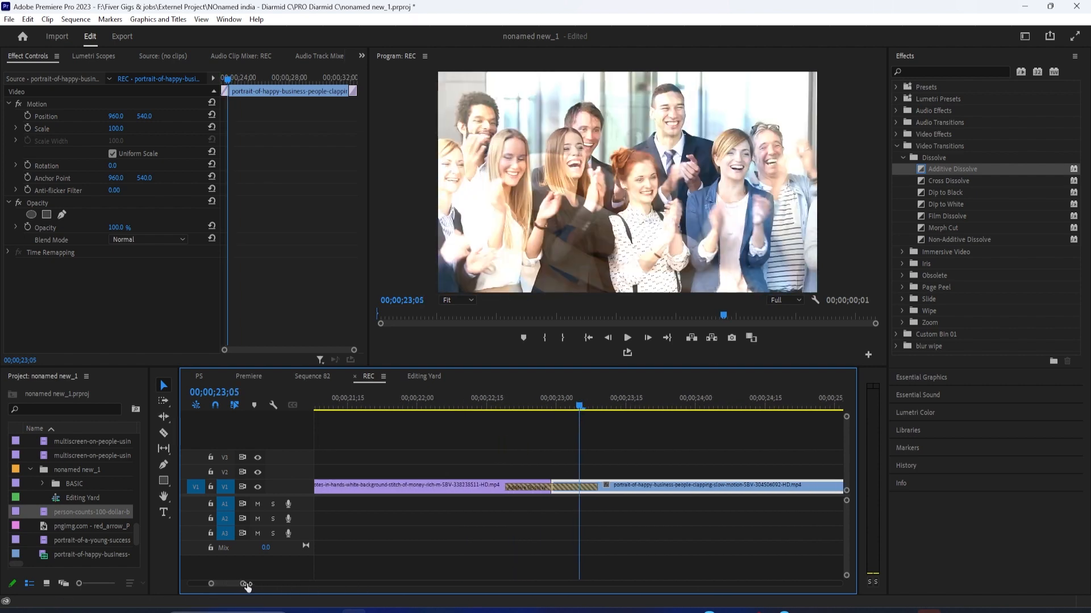
left_click(544, 488)
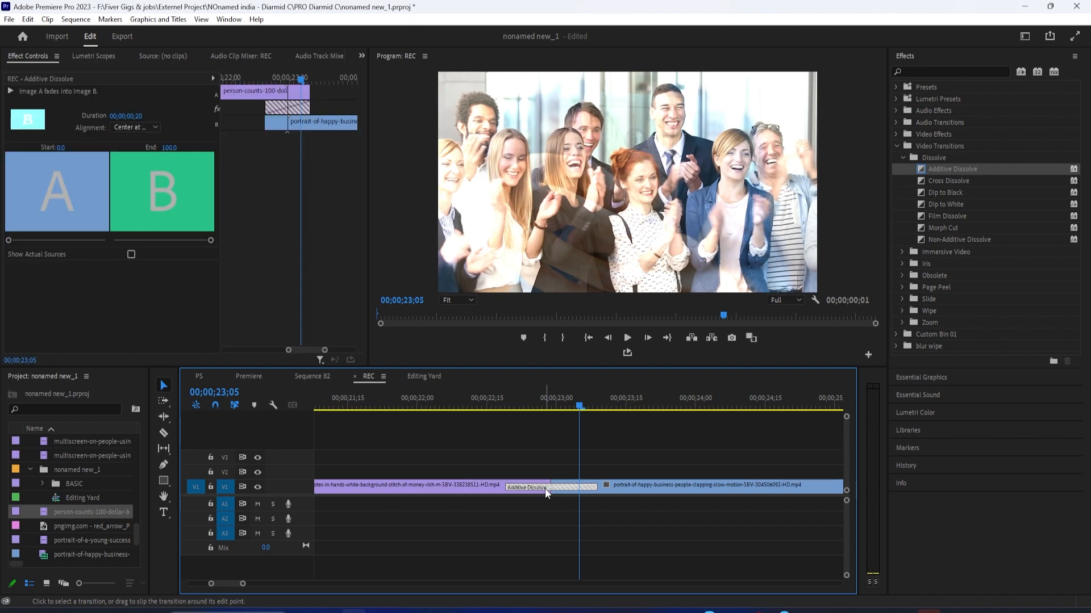
left_click(548, 408)
left_click_drag(547, 410, 548, 461)
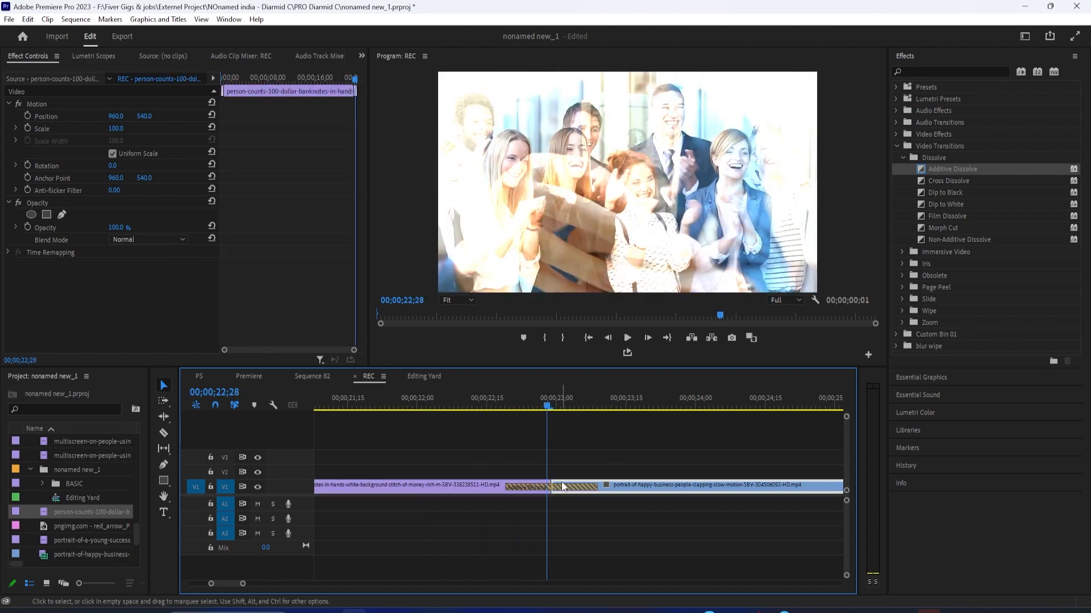
Inspect the Additive Dissolve's settings and bring the playhead to the cut again to review the blend
left_click(563, 487)
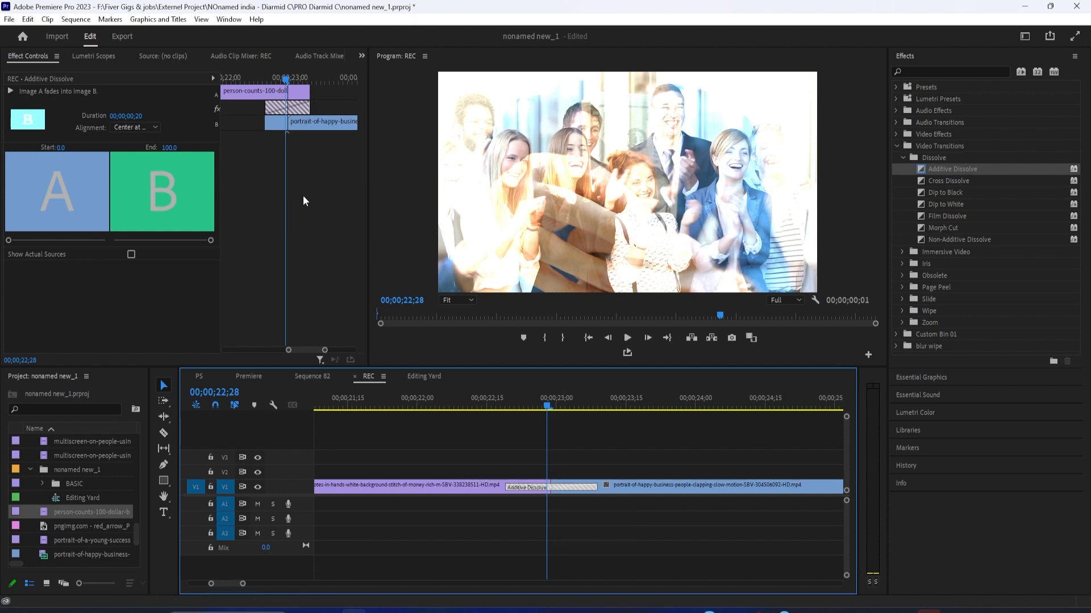
left_click(286, 84)
left_click(286, 91)
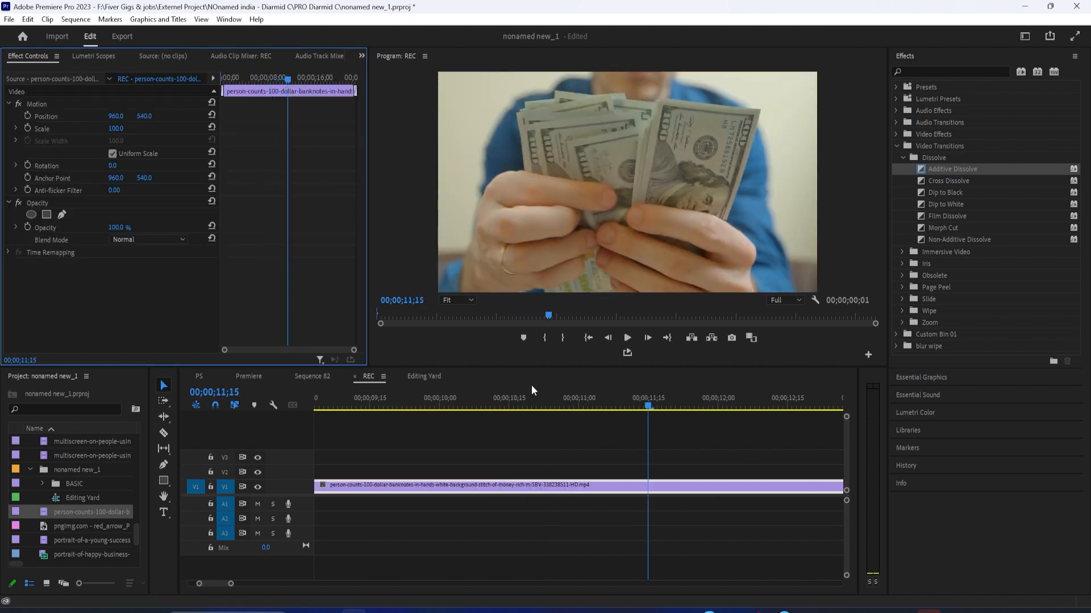
left_click_drag(230, 584, 361, 584)
left_click(516, 458)
left_click(523, 398)
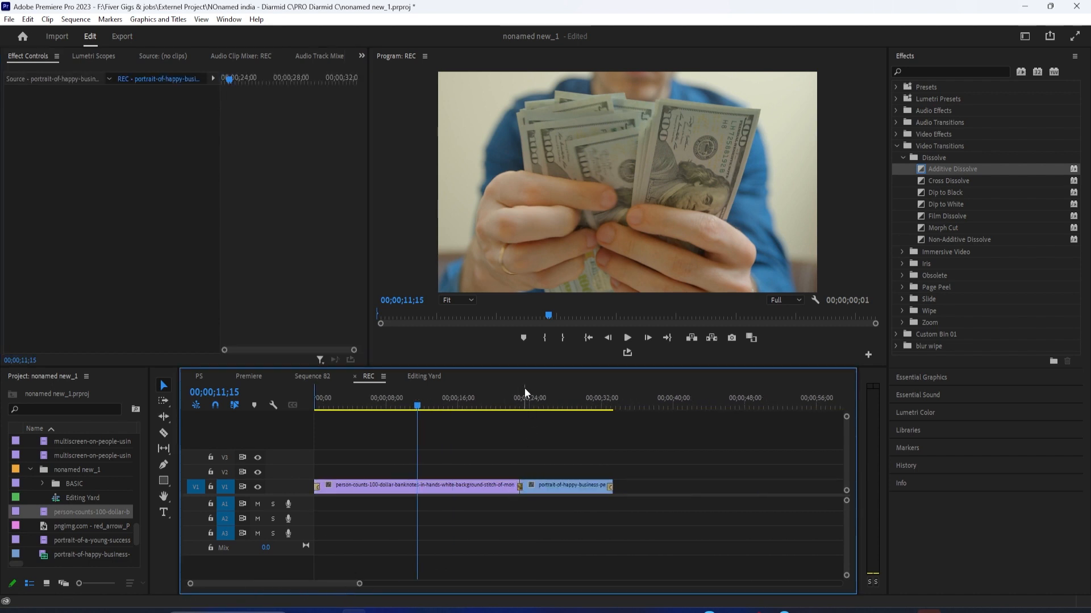
left_click_drag(360, 589, 287, 586)
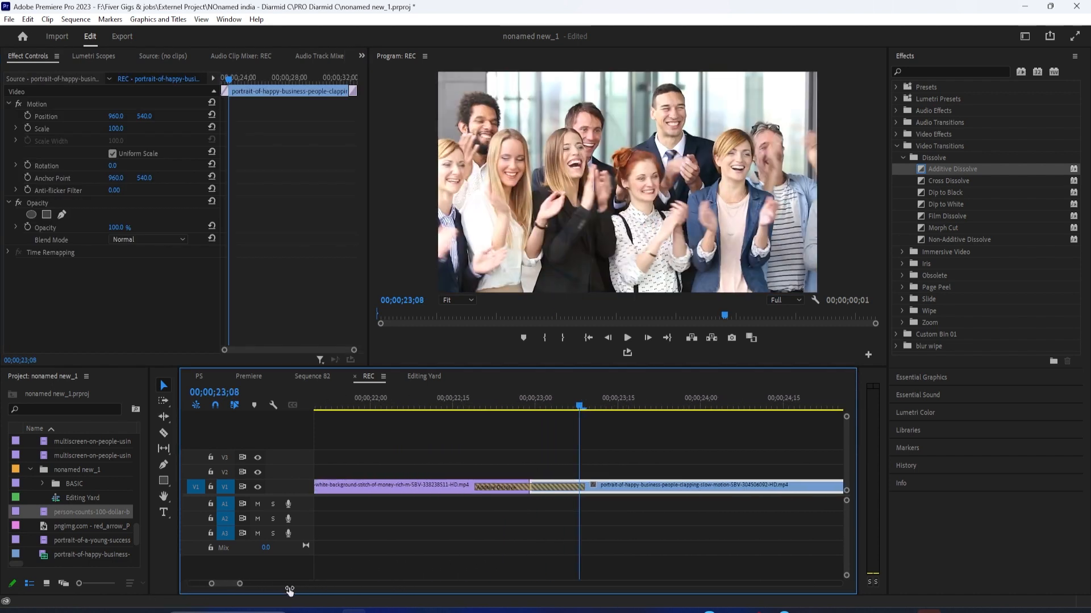
left_click(532, 528)
left_click_drag(517, 413, 540, 409)
Extend the end of the Additive Dissolve by 5 frames for a 25-frame duration and review the blend at the cut
left_click_drag(586, 486, 613, 487)
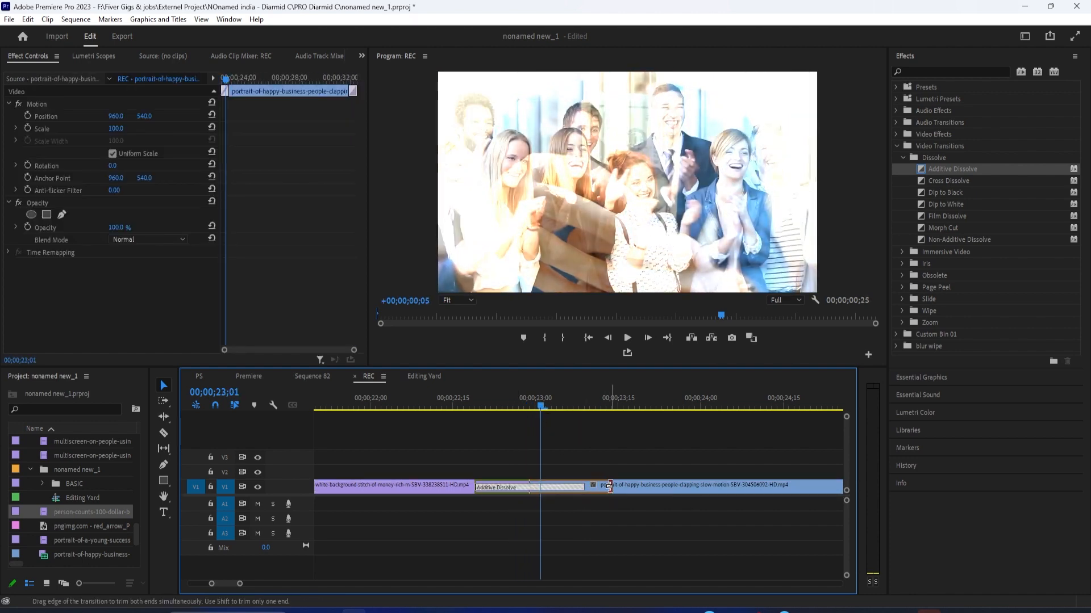
left_click_drag(540, 407, 530, 449)
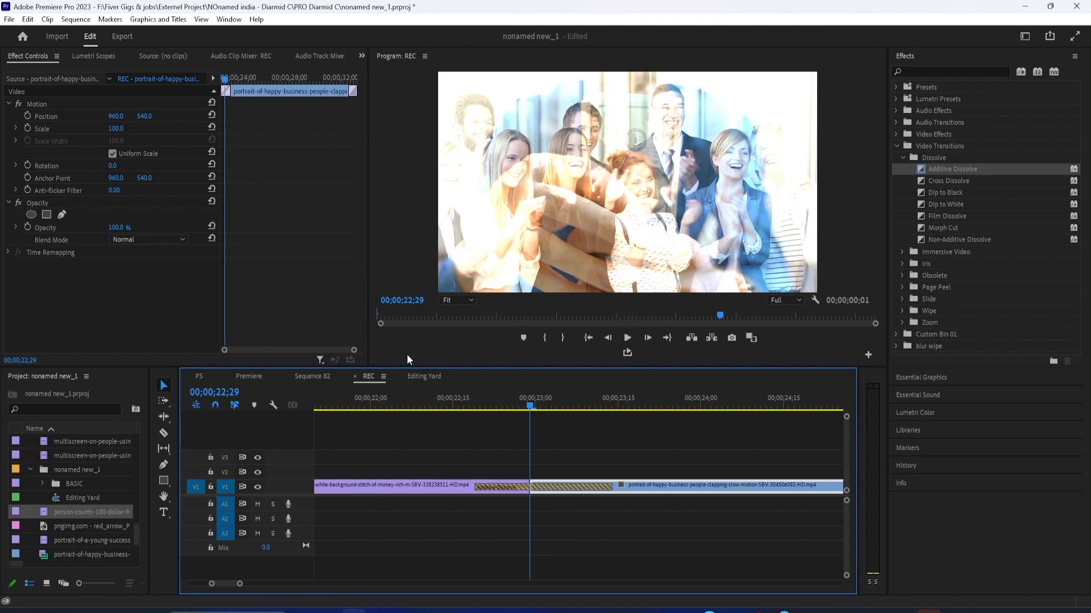
left_click(534, 487)
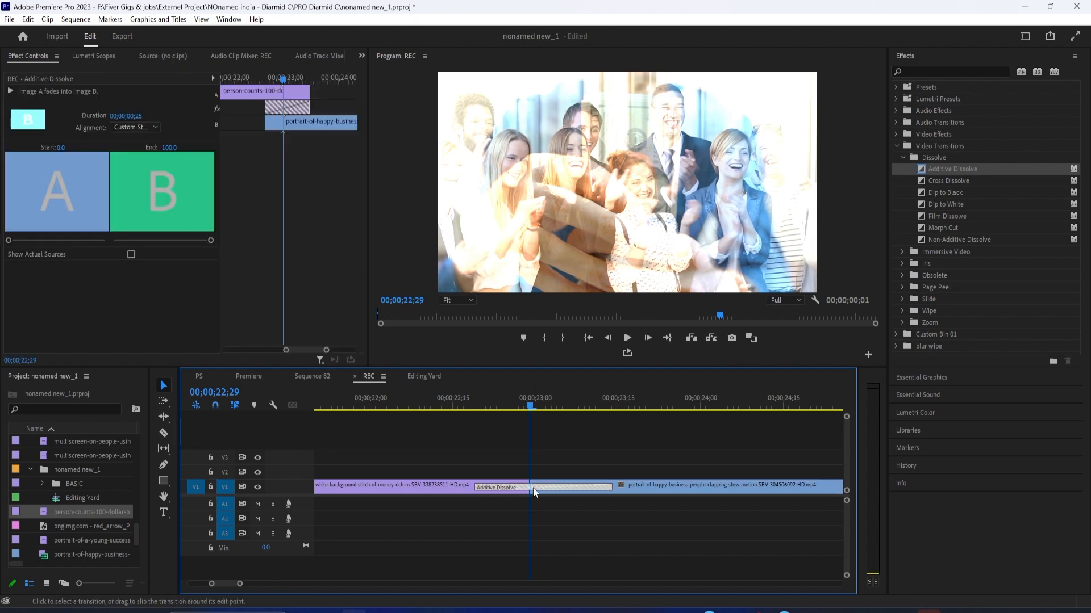
Shorten the end of the Additive Dissolve so its duration is 20 frames, centred on the cut
left_click(517, 408)
left_click_drag(516, 409, 529, 409)
left_click_drag(506, 459, 554, 497)
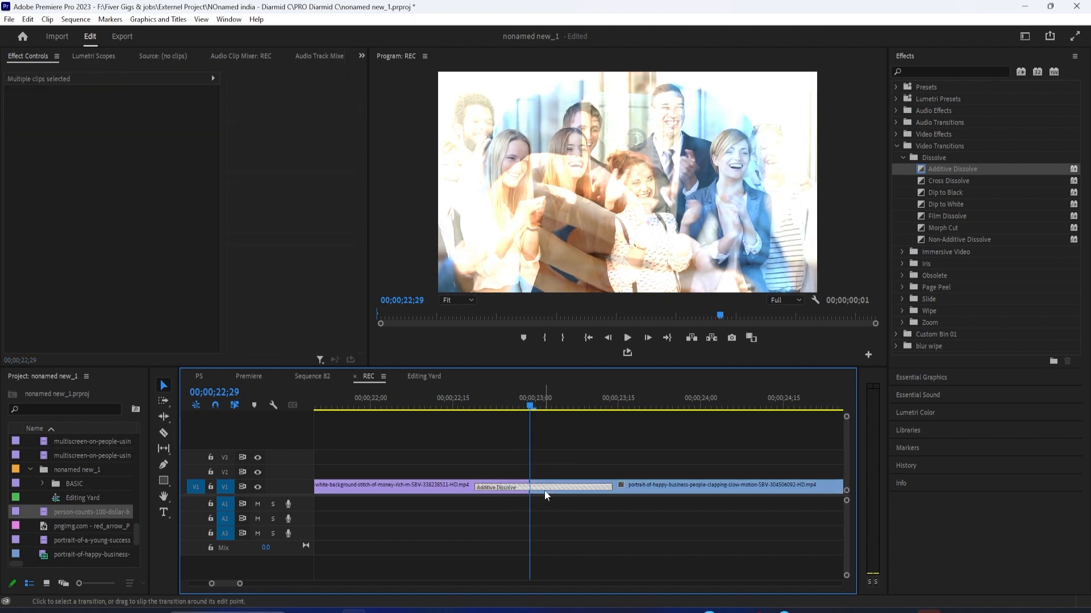
left_click(544, 492)
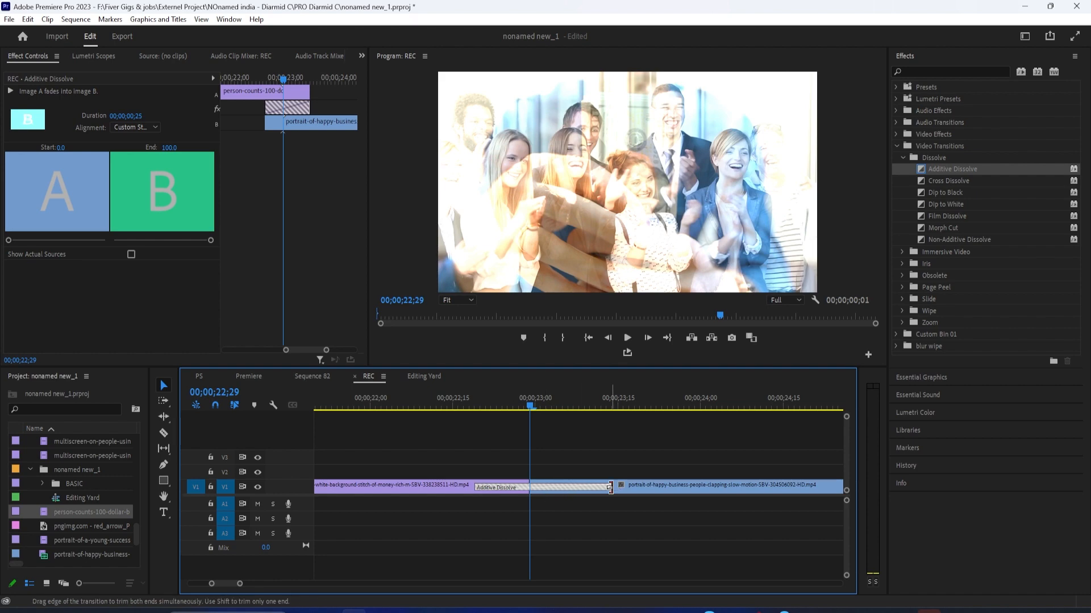
left_click_drag(610, 487, 585, 487)
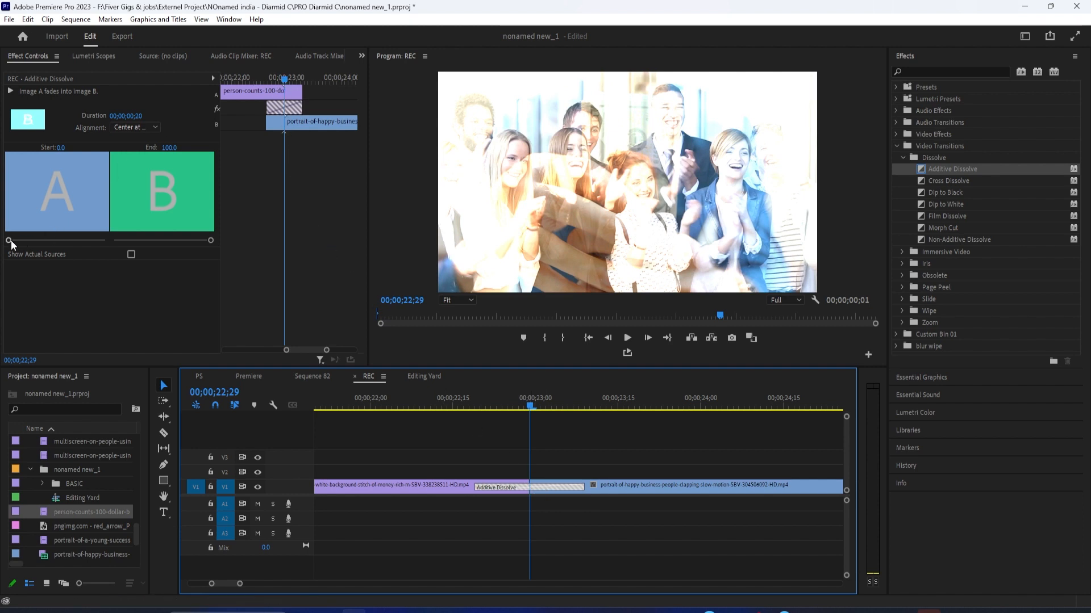
Set the Additive Dissolve's start value to 49.1 and play through the cut to preview it
left_click_drag(12, 241, 55, 249)
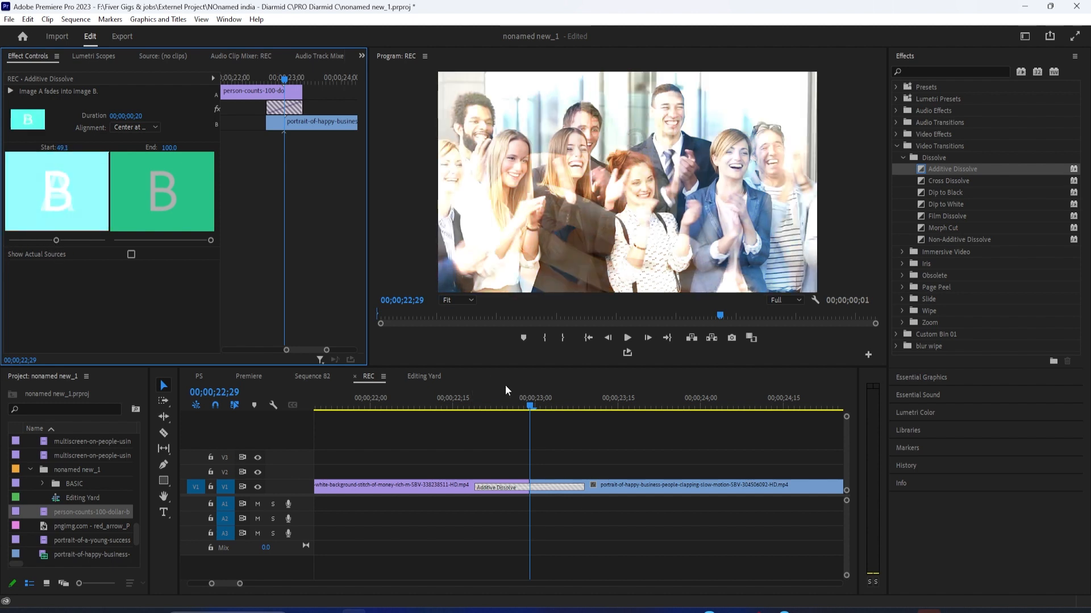
left_click_drag(531, 407, 481, 407)
key("space")
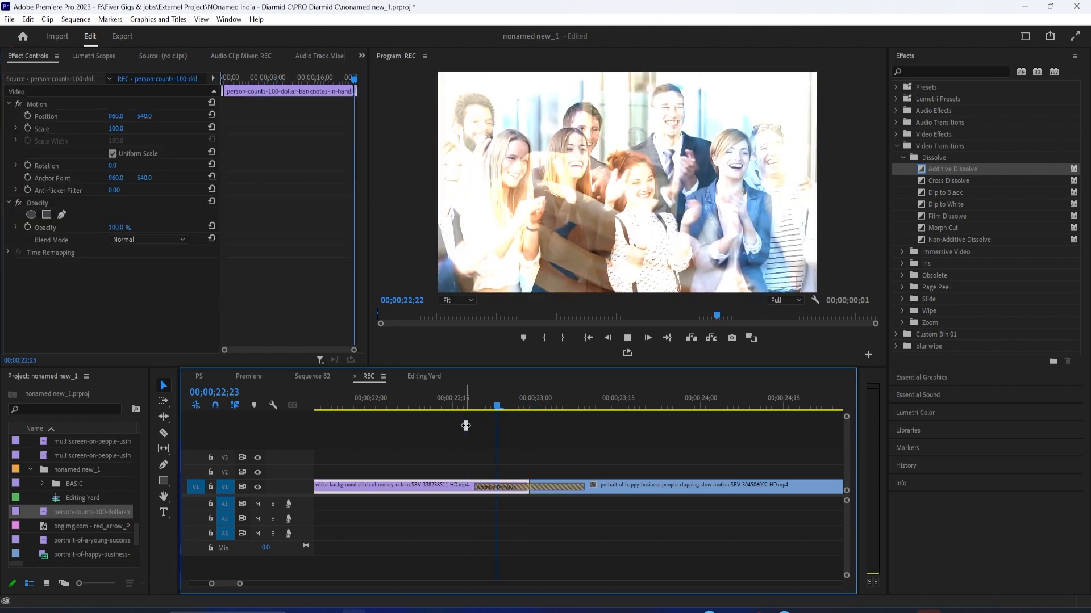
key("space")
left_click(478, 396)
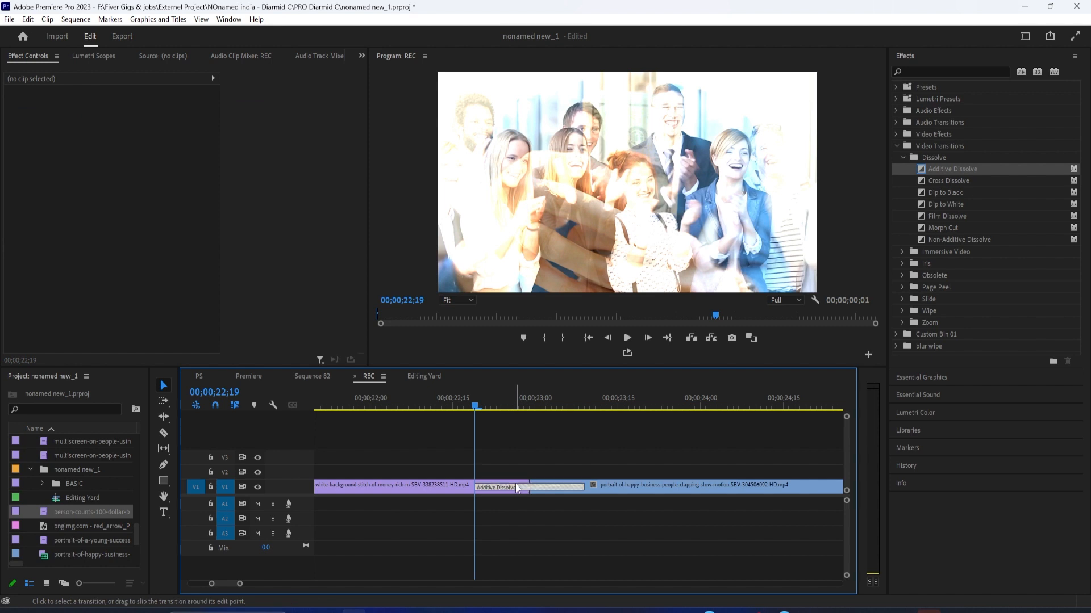
Shorten the Additive Dissolve to a 13-frame duration, keeping it centred on the cut
left_click(516, 488)
left_click_drag(476, 407, 498, 409)
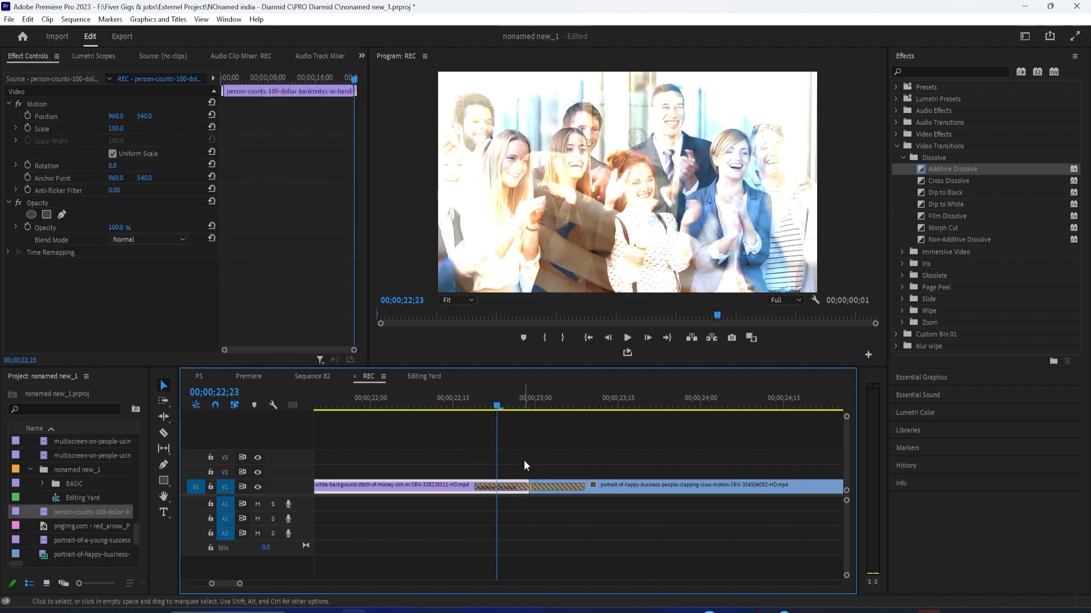
left_click(519, 487)
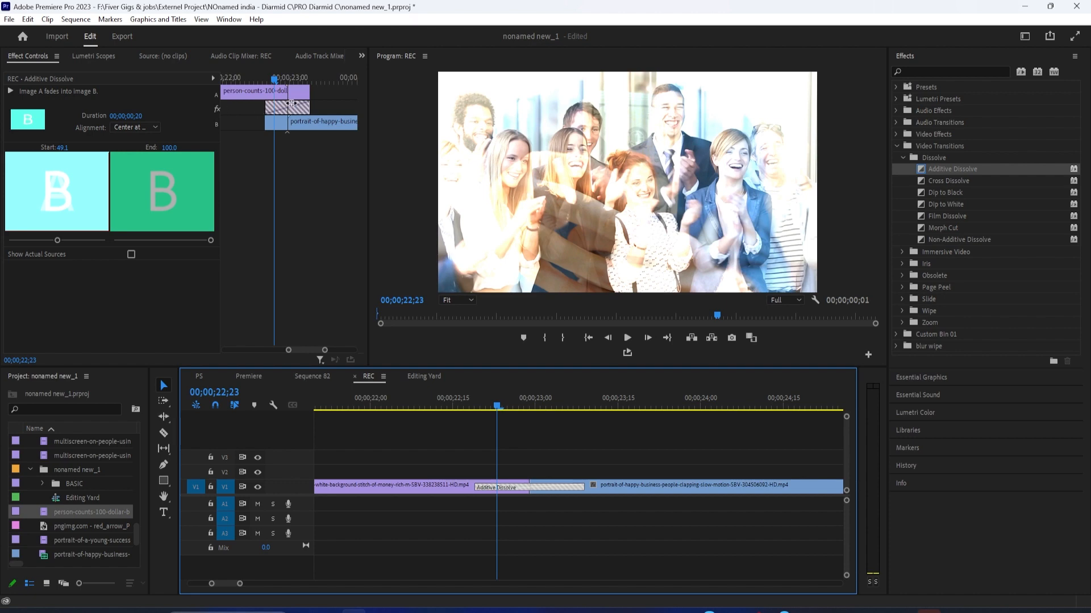
mouse_move(309, 105)
left_mouse_down()
mouse_move(269, 107)
mouse_move(301, 106)
left_mouse_up()
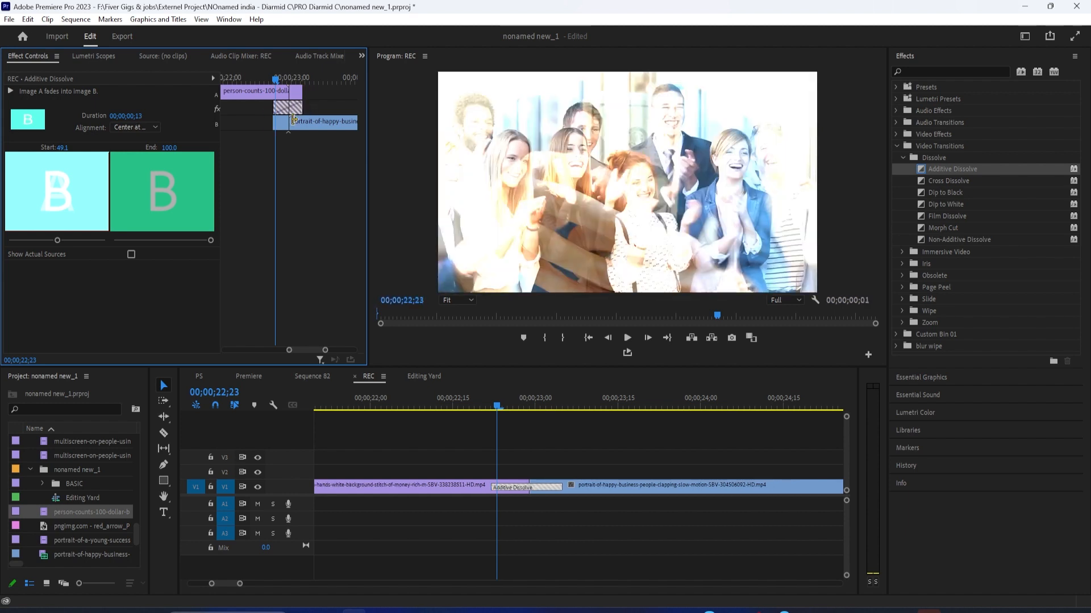
Play through the shortened Additive Dissolve and inspect its settings just after the transition begins
left_click(484, 408)
key("space")
key("space")
left_click(504, 407)
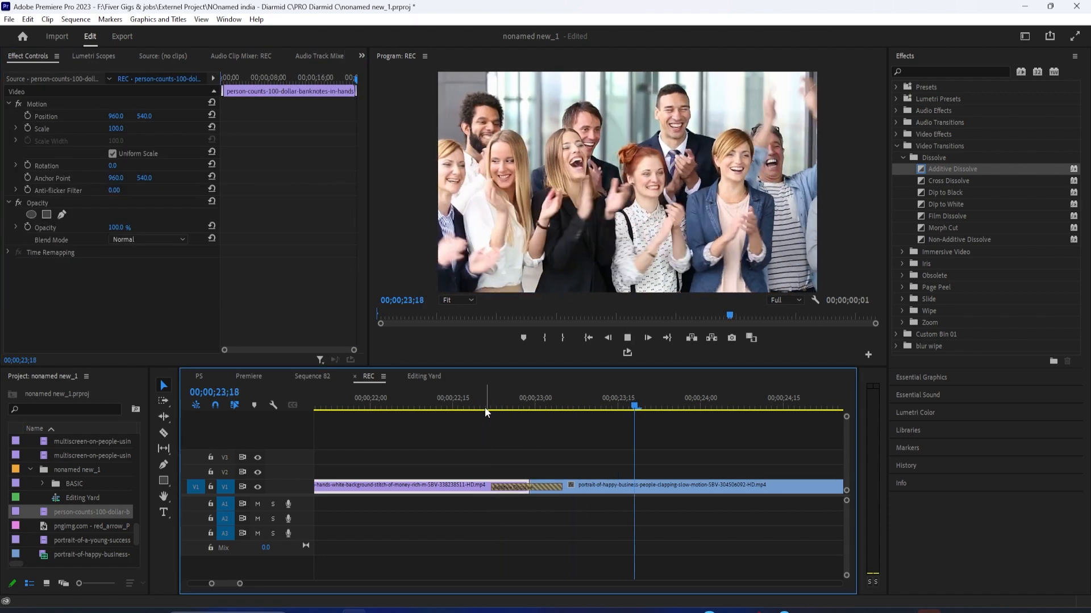
left_click(514, 490)
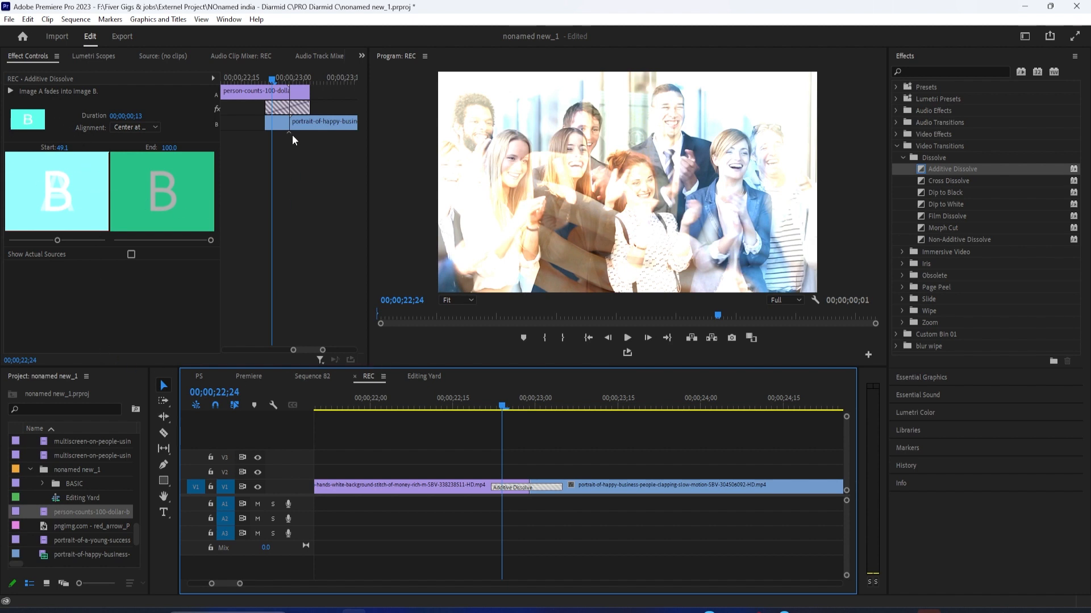
Compare the frame just before the Additive Dissolve with the first blended frames inside it
left_click(514, 406)
left_click_drag(513, 406, 486, 406)
left_click(500, 486)
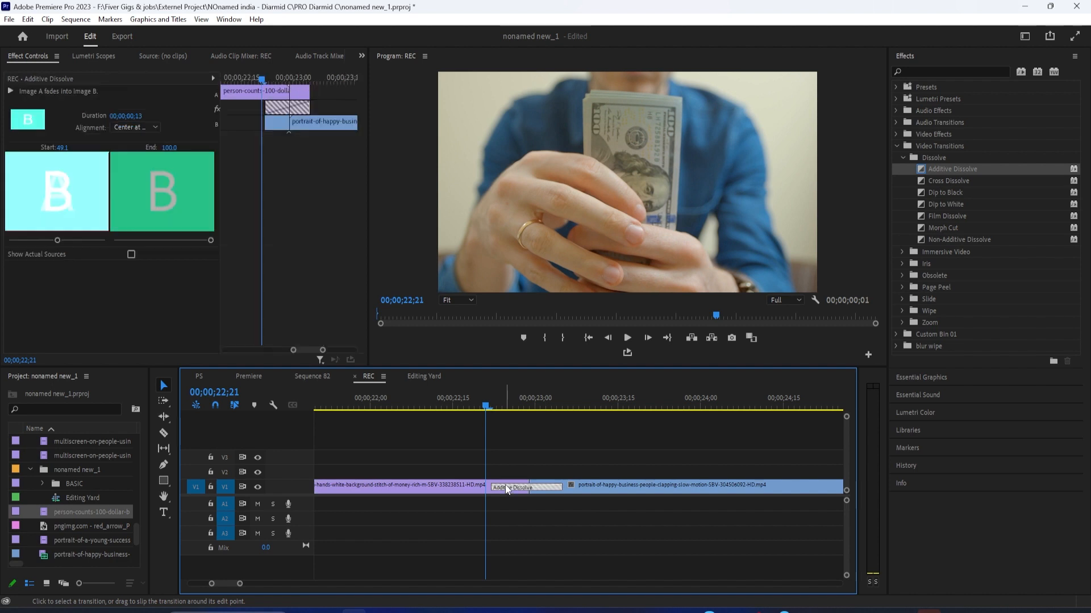
left_click(497, 407)
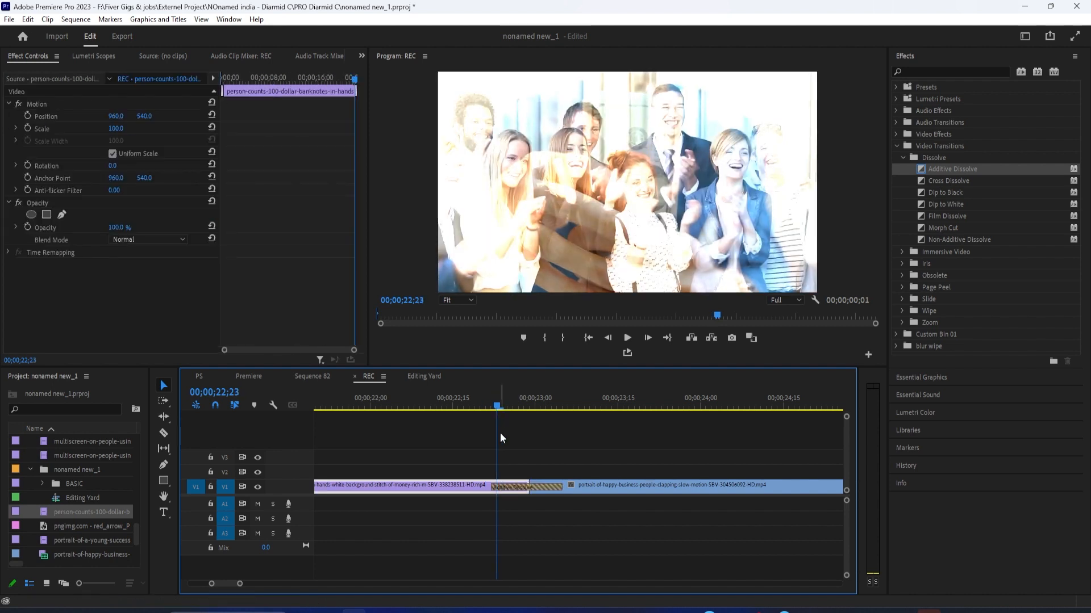
left_click(515, 485)
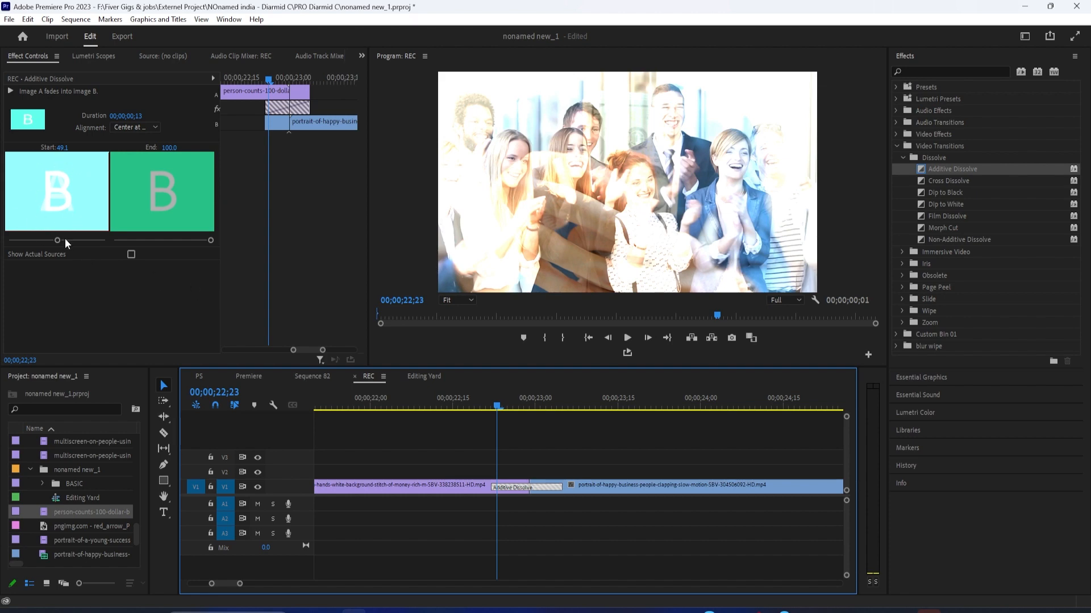
Replay the cut from before the Additive Dissolve and examine the blended frame at 00;00;23;00
left_click_drag(501, 408, 467, 419)
key("space")
key("space")
left_click(469, 397)
key("space")
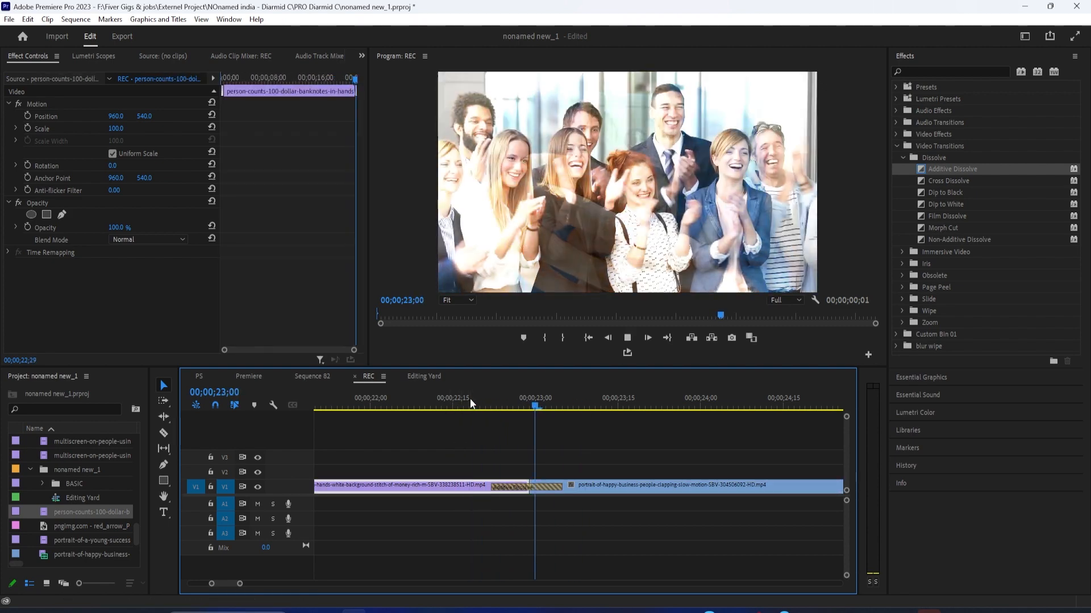
key("space")
left_click(525, 485)
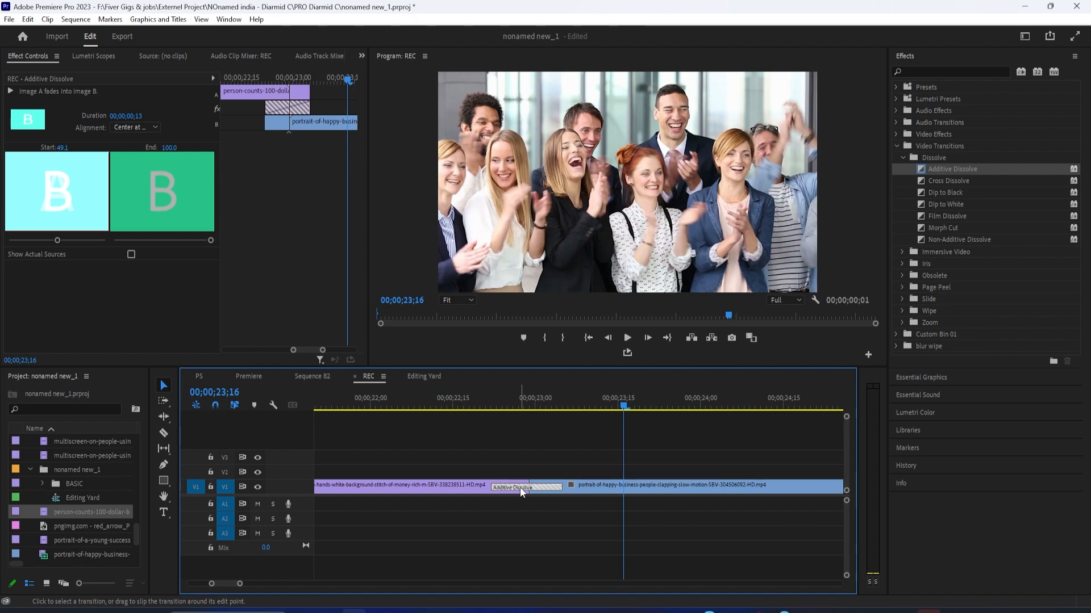
left_click(535, 407)
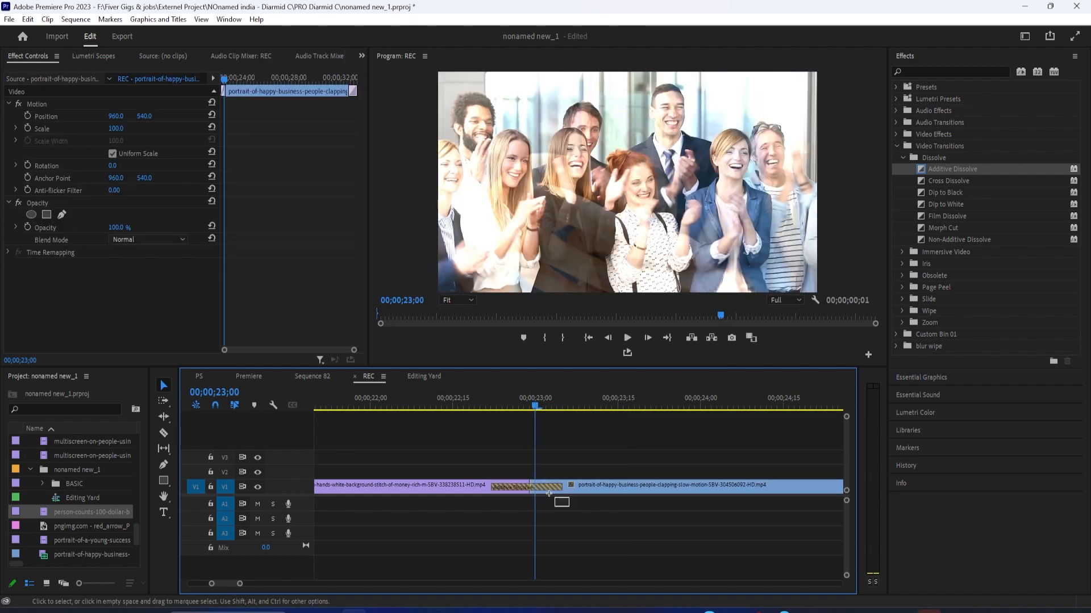
left_click(493, 454)
left_click(530, 488)
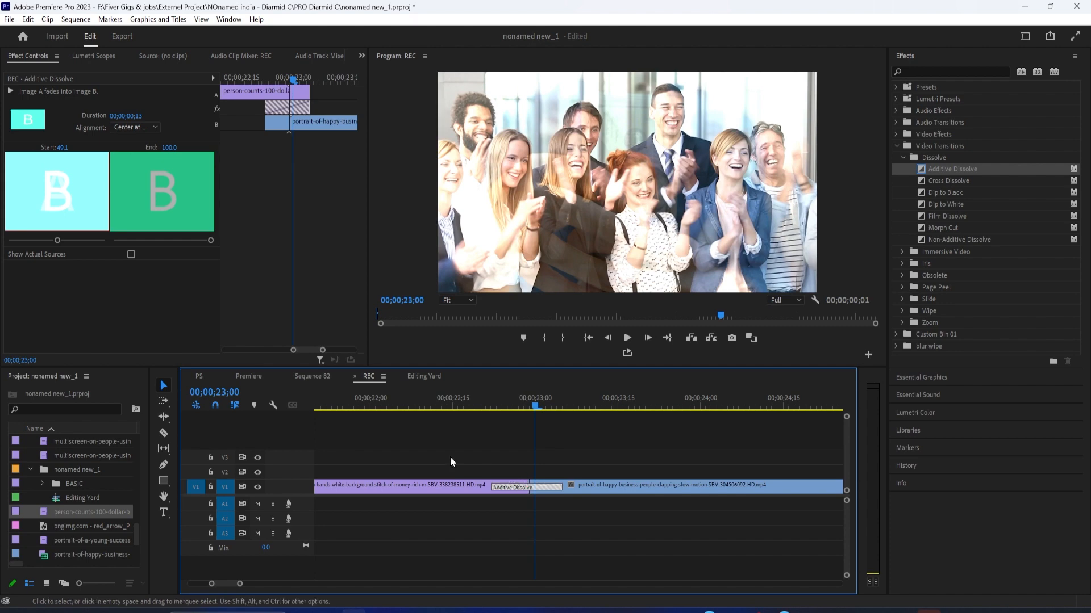
Compare the transition previews with Show Actual Sources on and off, and review the alignment options
left_click(133, 254)
left_click(133, 254)
left_click(132, 253)
left_click(132, 254)
left_click(132, 253)
left_click(132, 254)
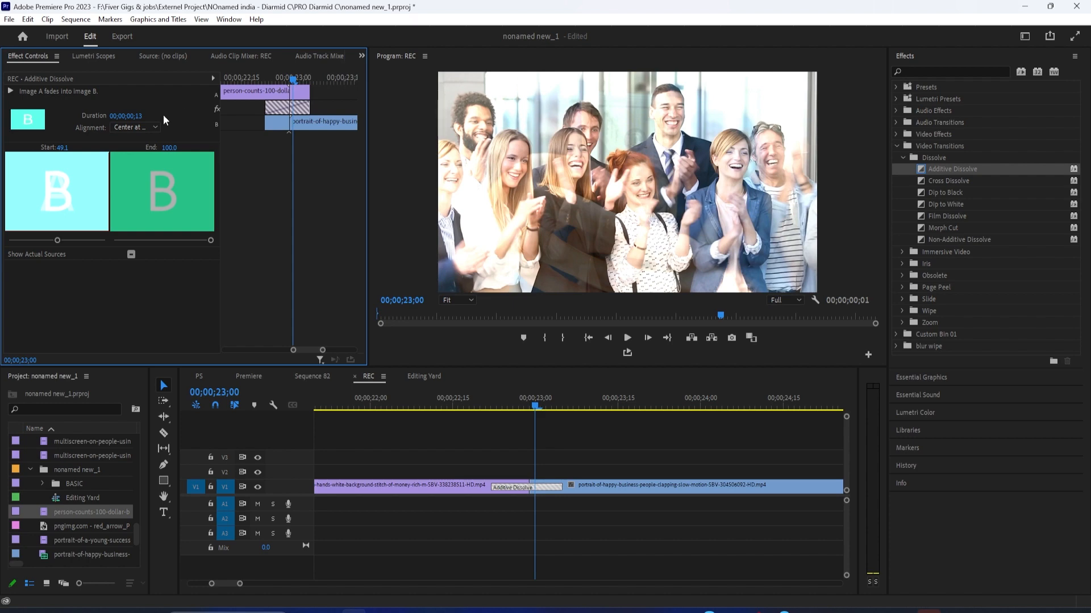
left_click(138, 129)
left_click(138, 138)
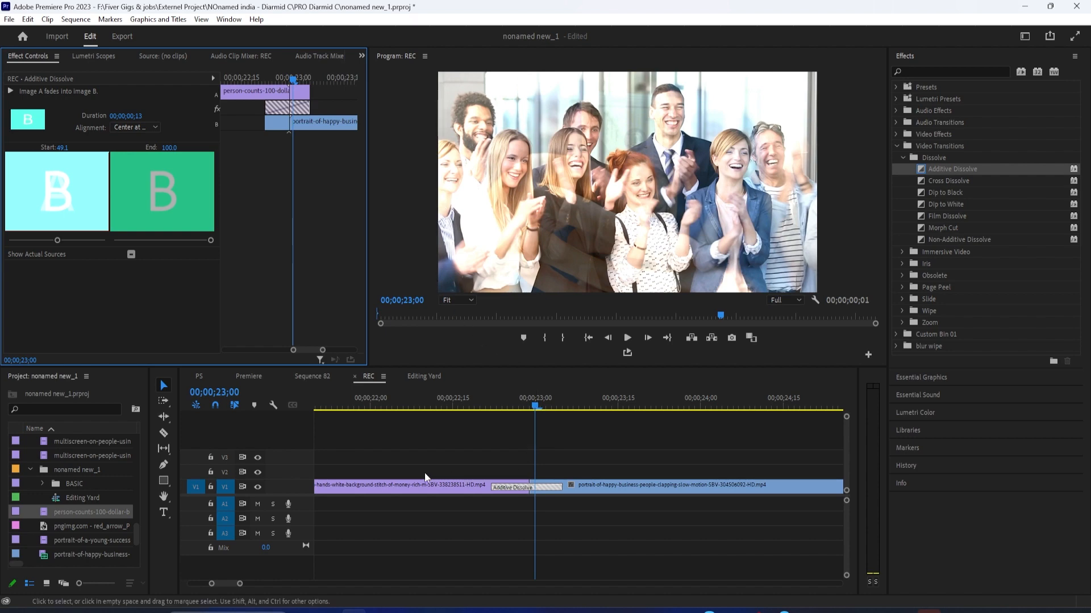
Play through the Additive Dissolve between the two clips and view the playback in full screen
left_click(422, 407)
key("space")
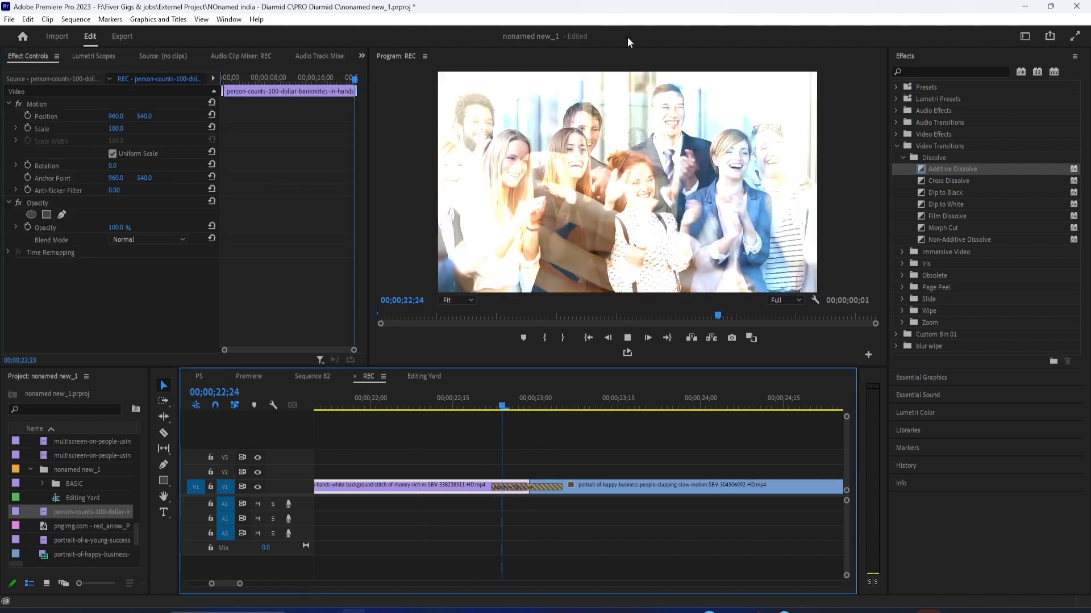
key("space")
key("space")
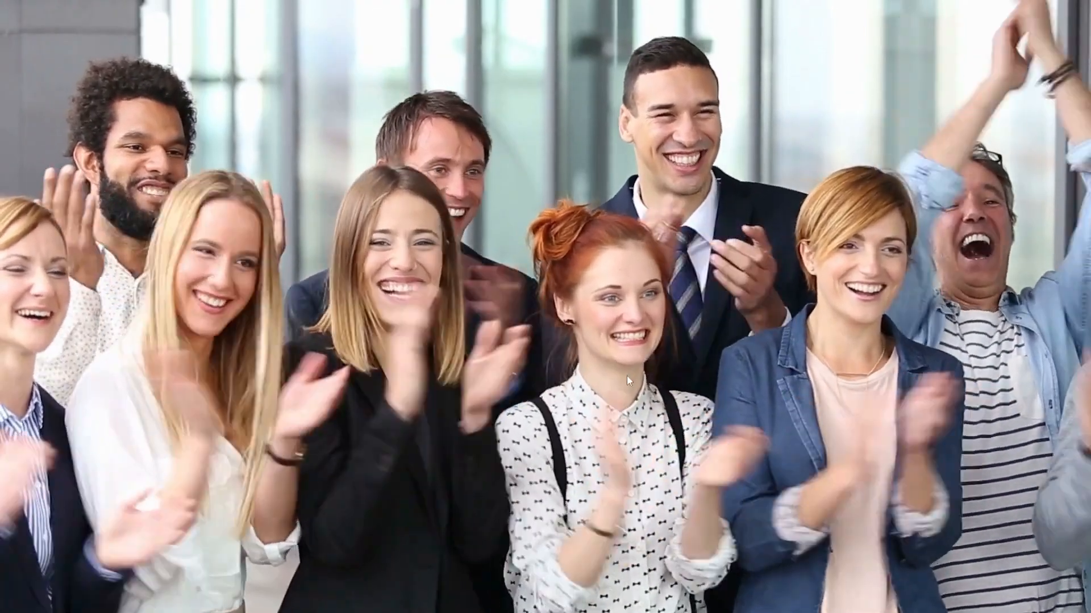
key("ctrl+grave")
key("space")
Show the whole REC sequence in the timeline and play the transition at the end of the second clip
left_click(408, 407)
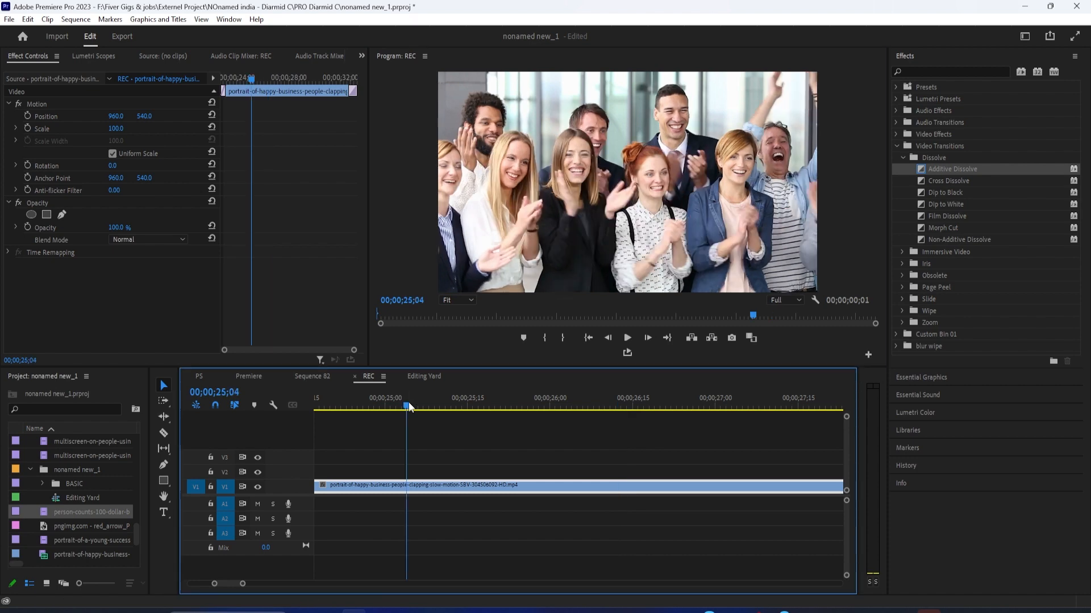
left_click_drag(242, 584, 338, 606)
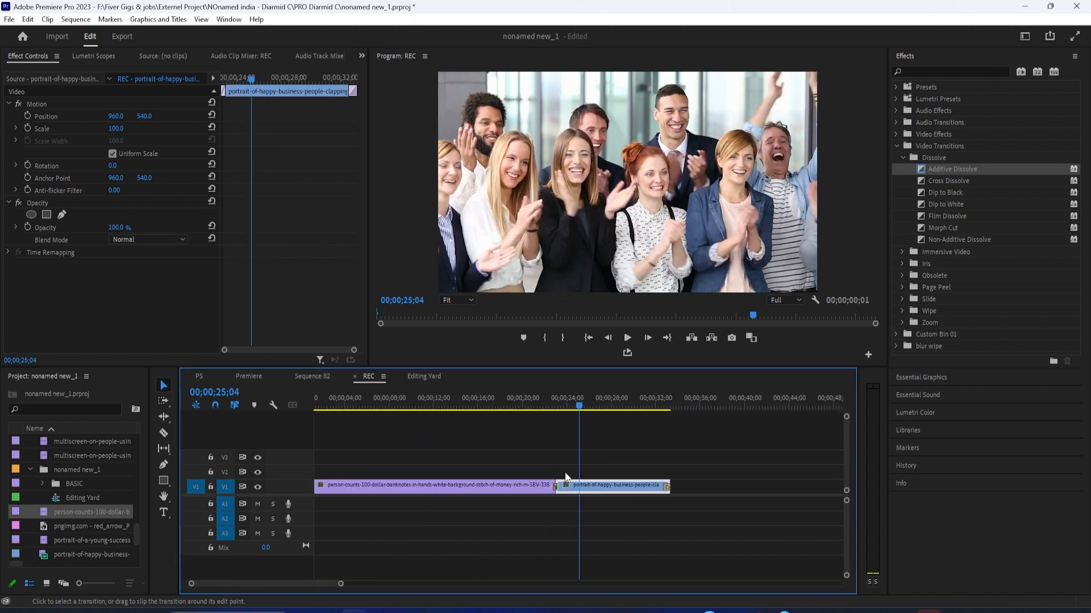
left_click(657, 405)
key("space")
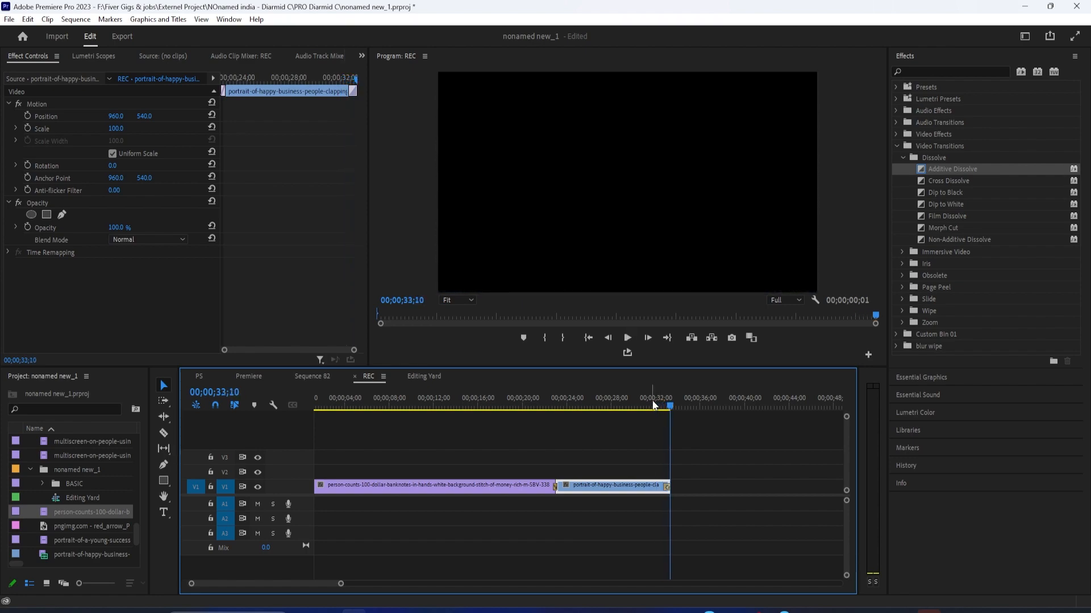